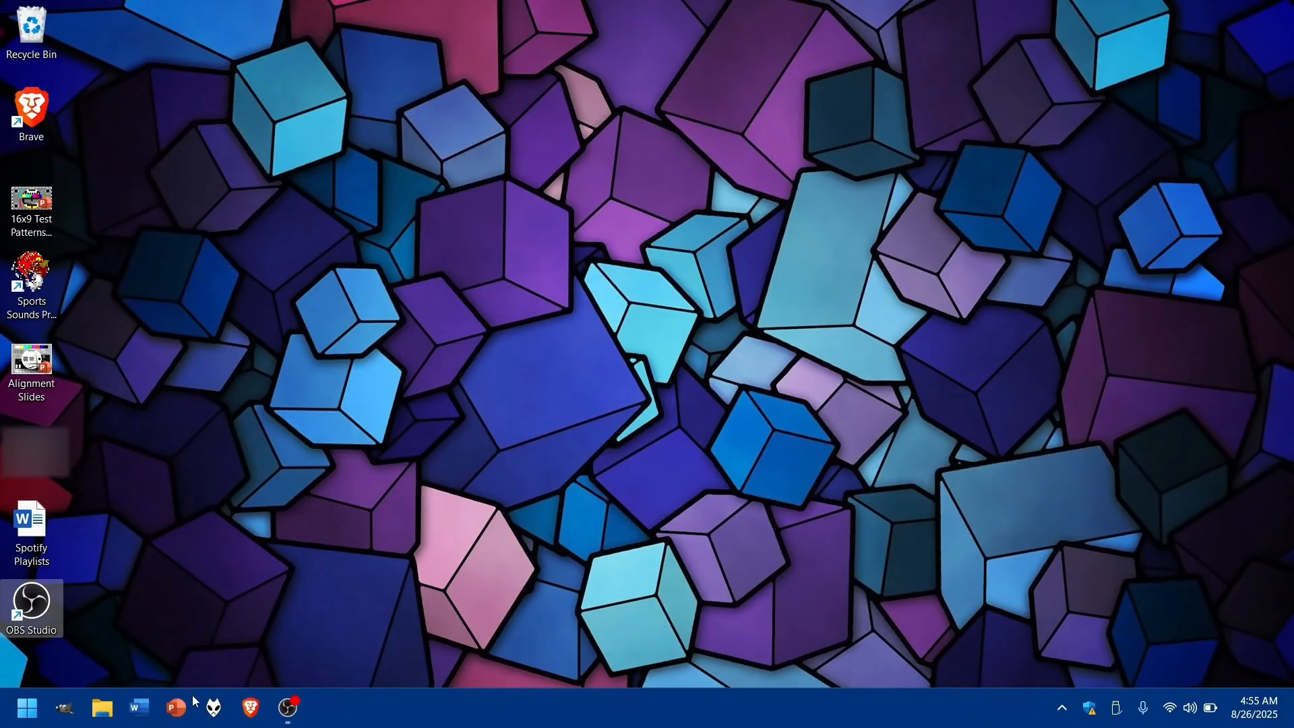
- Search the web for clonezilla in the Brave browser and open the Clonezilla website
{"action": "left_click", "coordinate": [250, 707]}
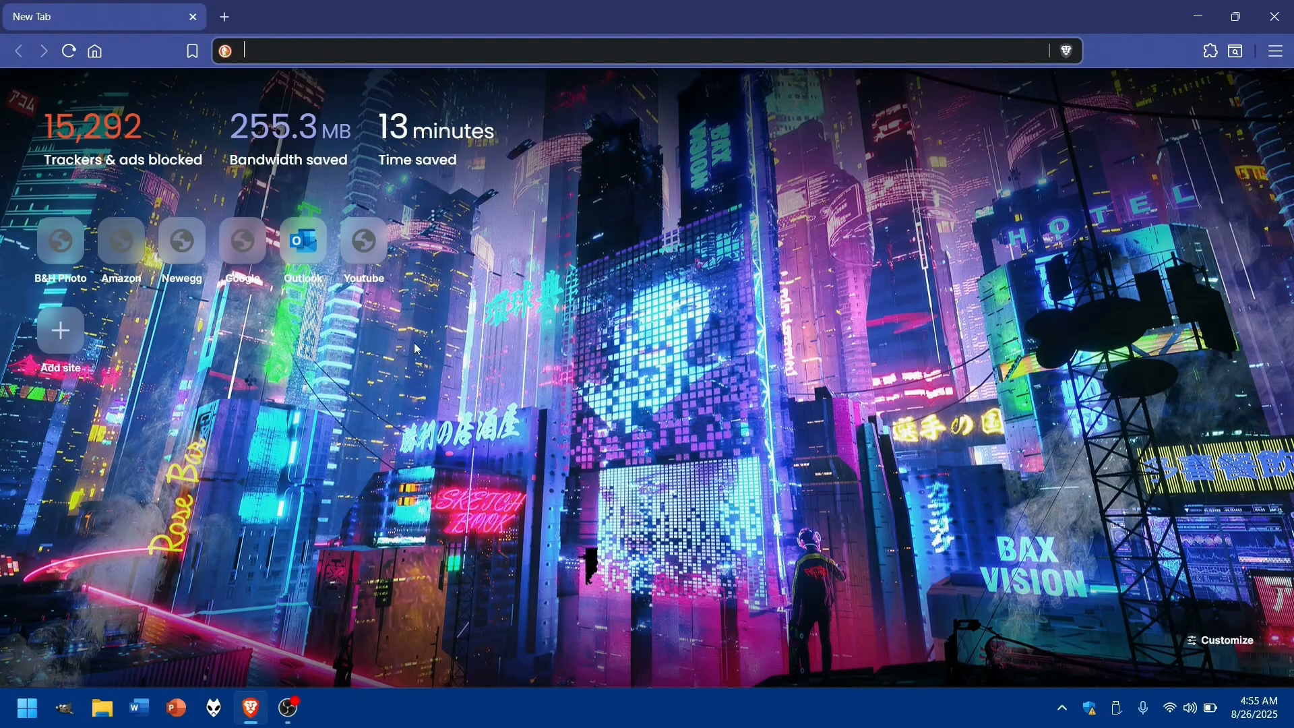
{"action": "type", "text": "clon"}
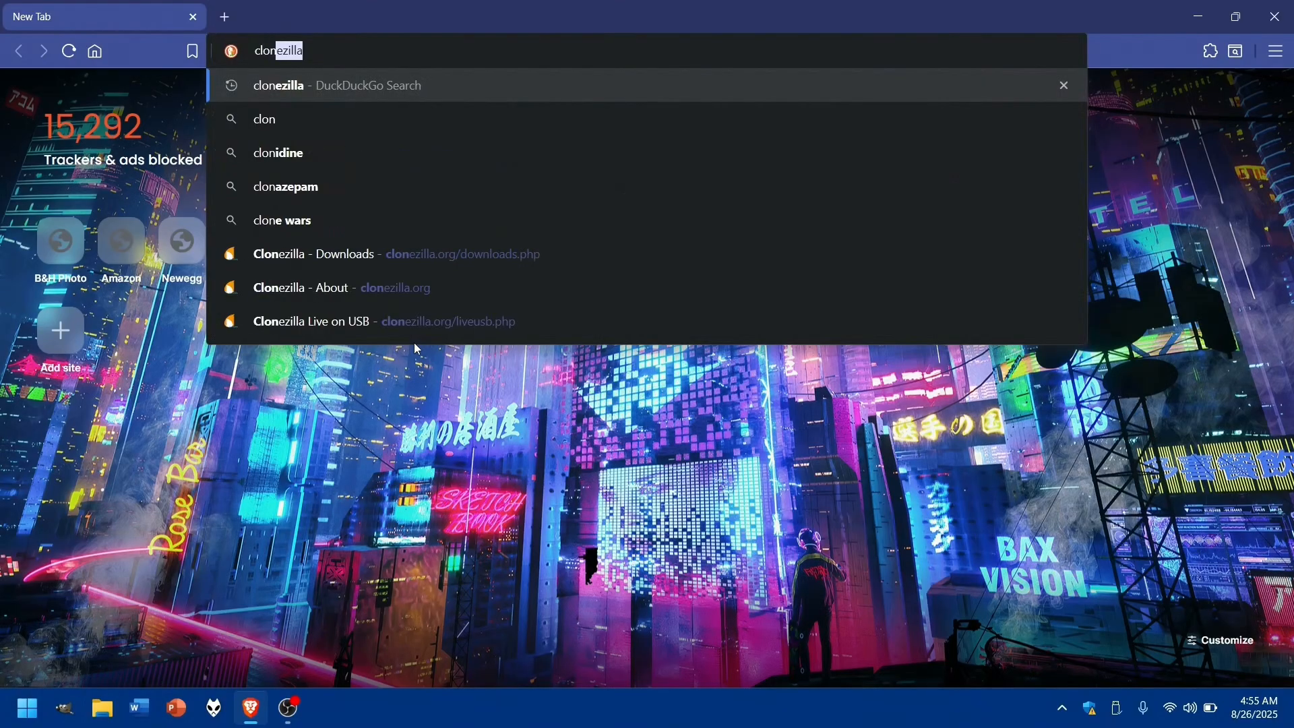
{"action": "type", "text": "ezilla"}
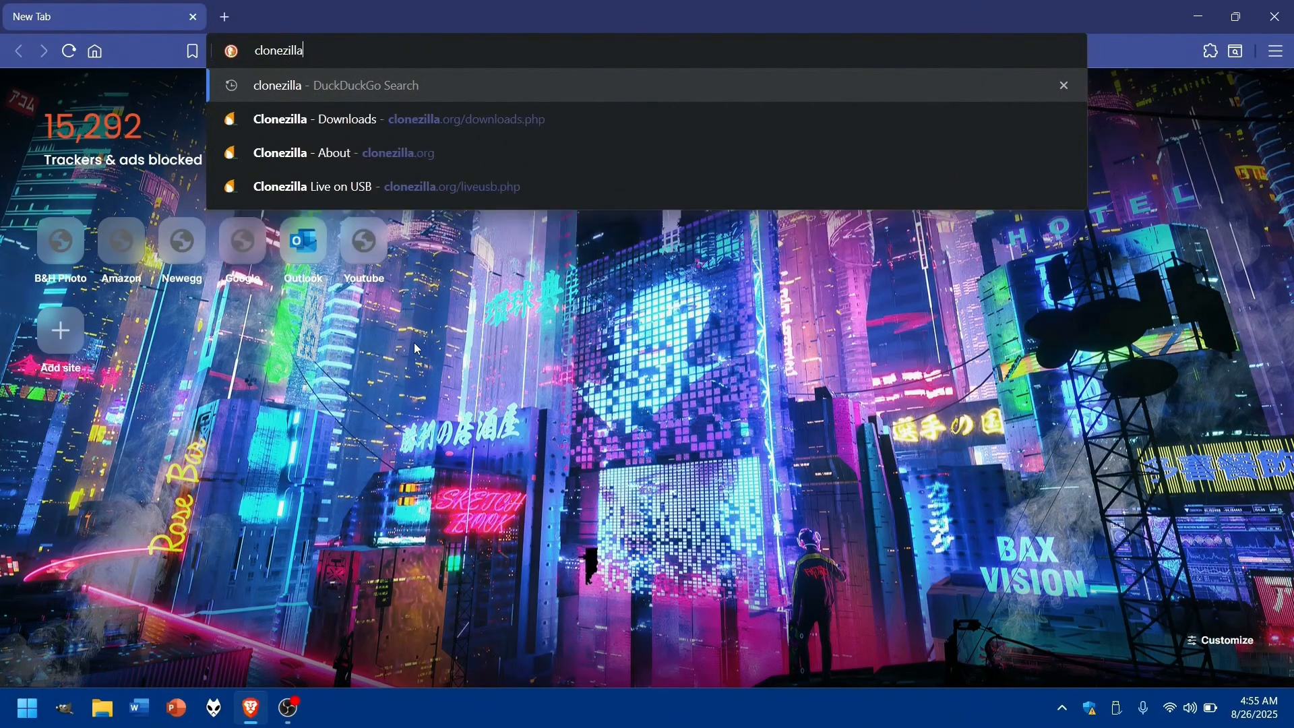
{"action": "key", "text": "Return"}
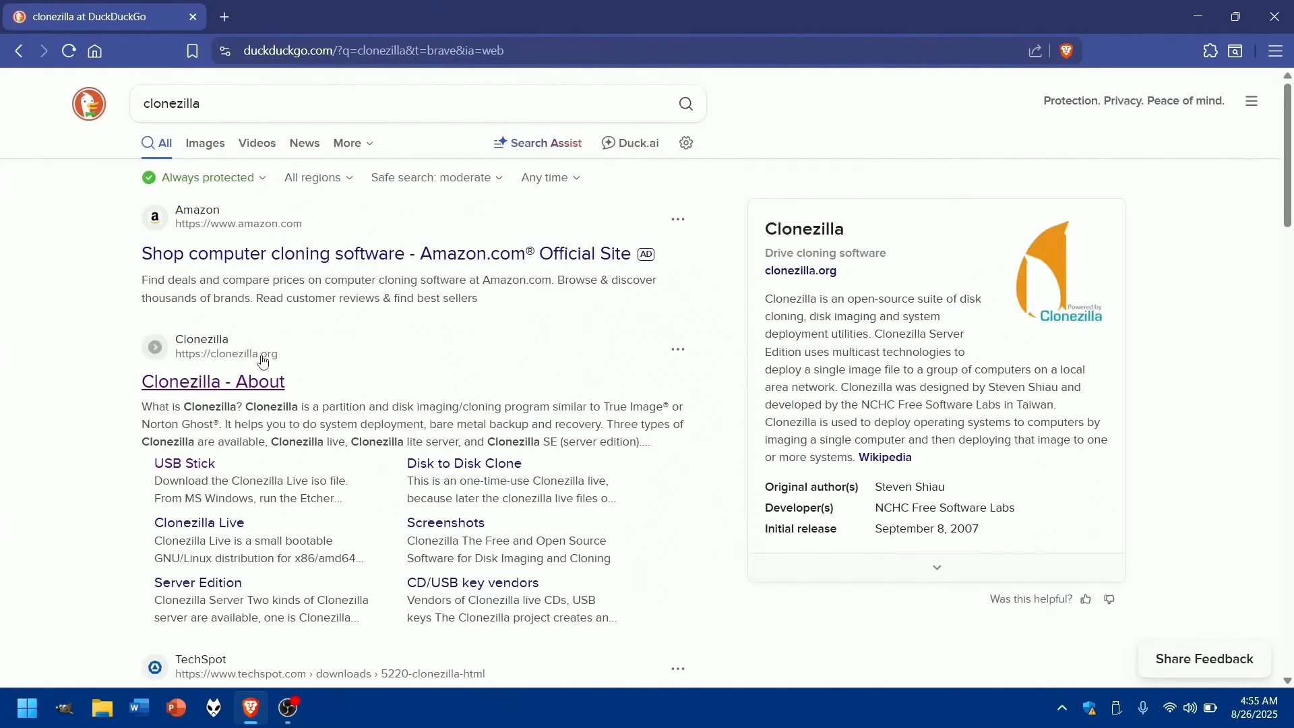
{"action": "left_click", "coordinate": [216, 386]}
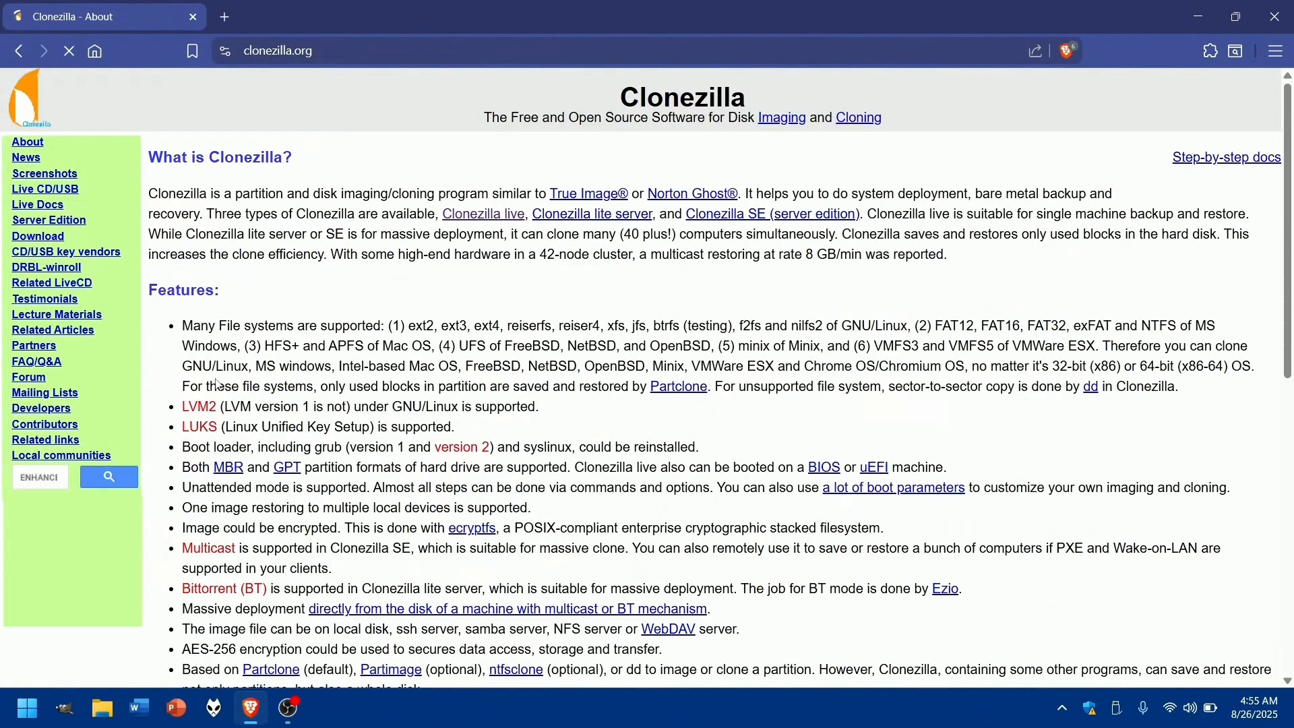
- Go to the Clonezilla Live CD/USB page and open the ISO download page for CD/DVD
{"action": "left_click", "coordinate": [64, 193]}
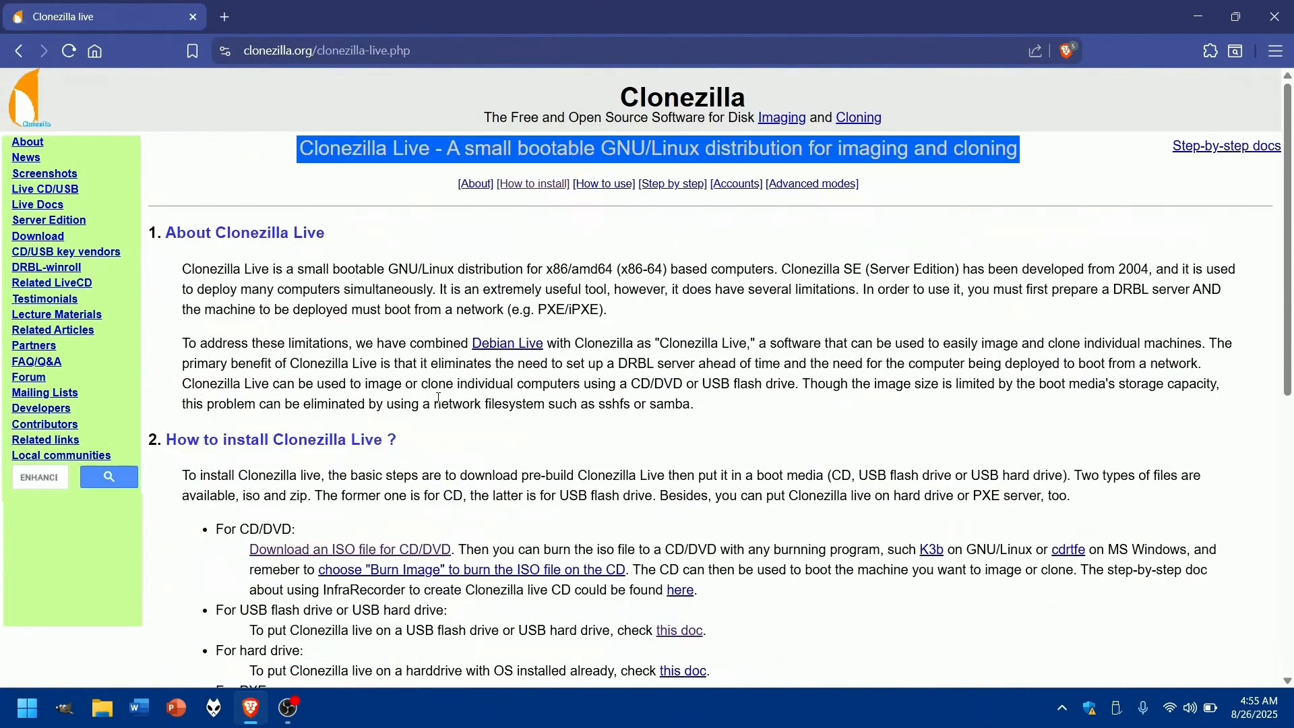
{"action": "scroll", "coordinate": [439, 398], "scroll_direction": "down", "scroll_amount": 1}
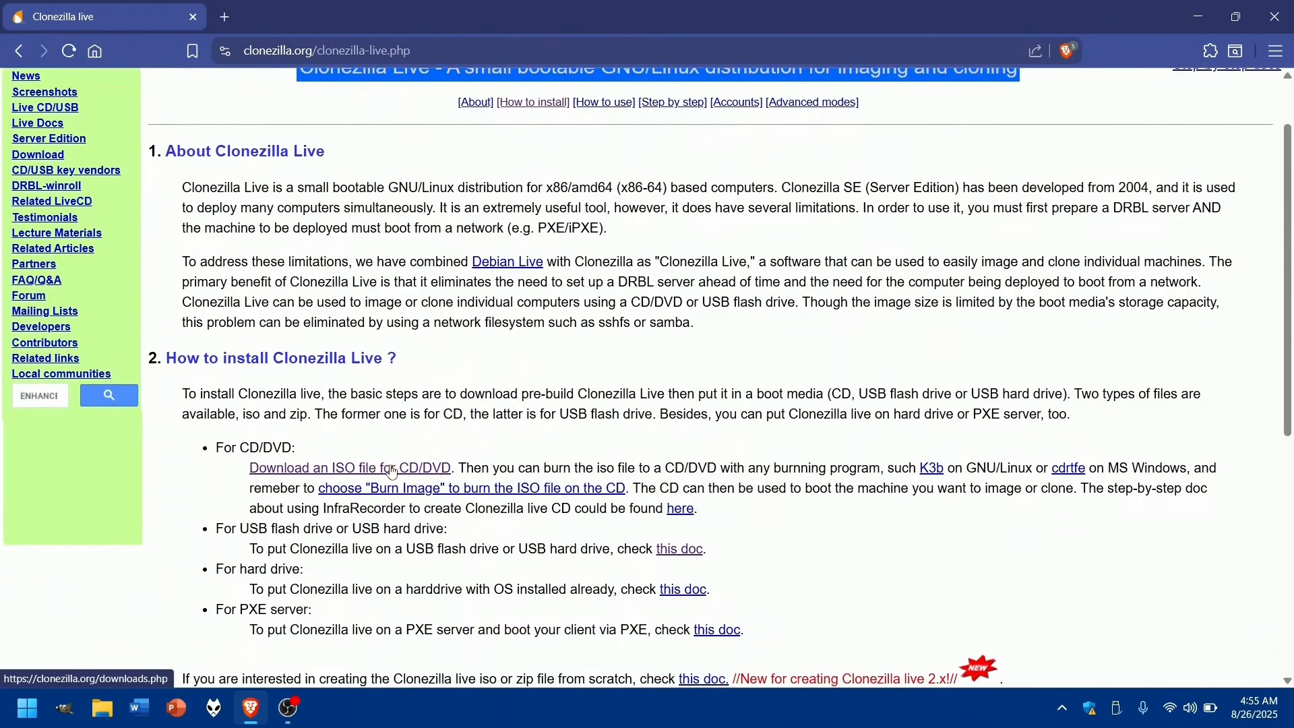
{"action": "left_click", "coordinate": [392, 470]}
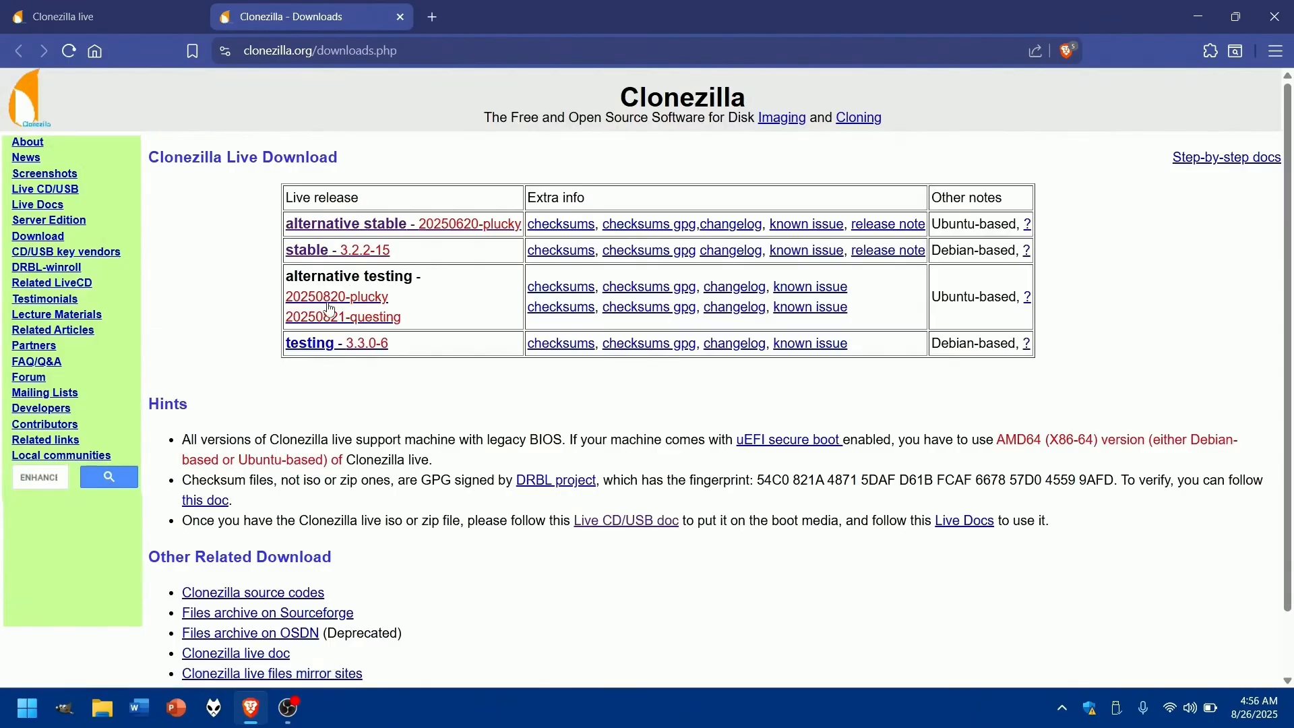
- Download the stable 3.2.2-15 Clonezilla Live release for amd64 as an iso file, and close all browser tabs
{"action": "left_click", "coordinate": [357, 255]}
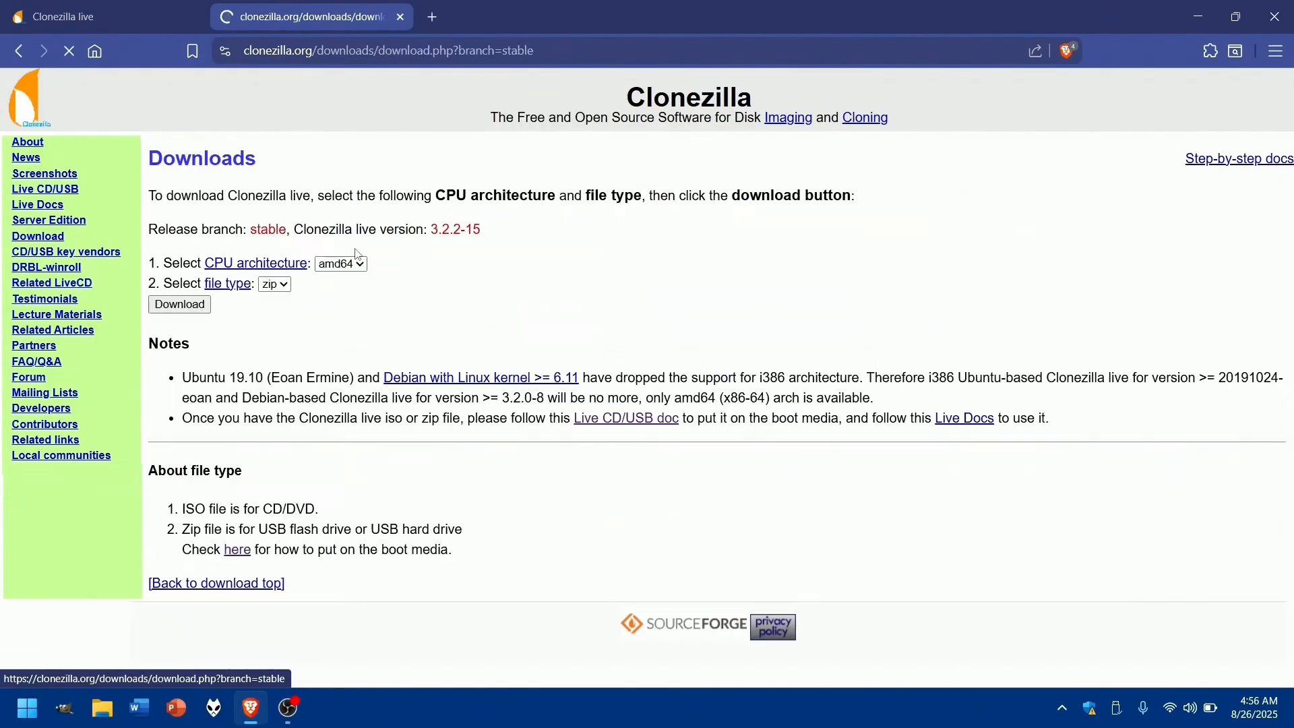
{"action": "left_click", "coordinate": [286, 290]}
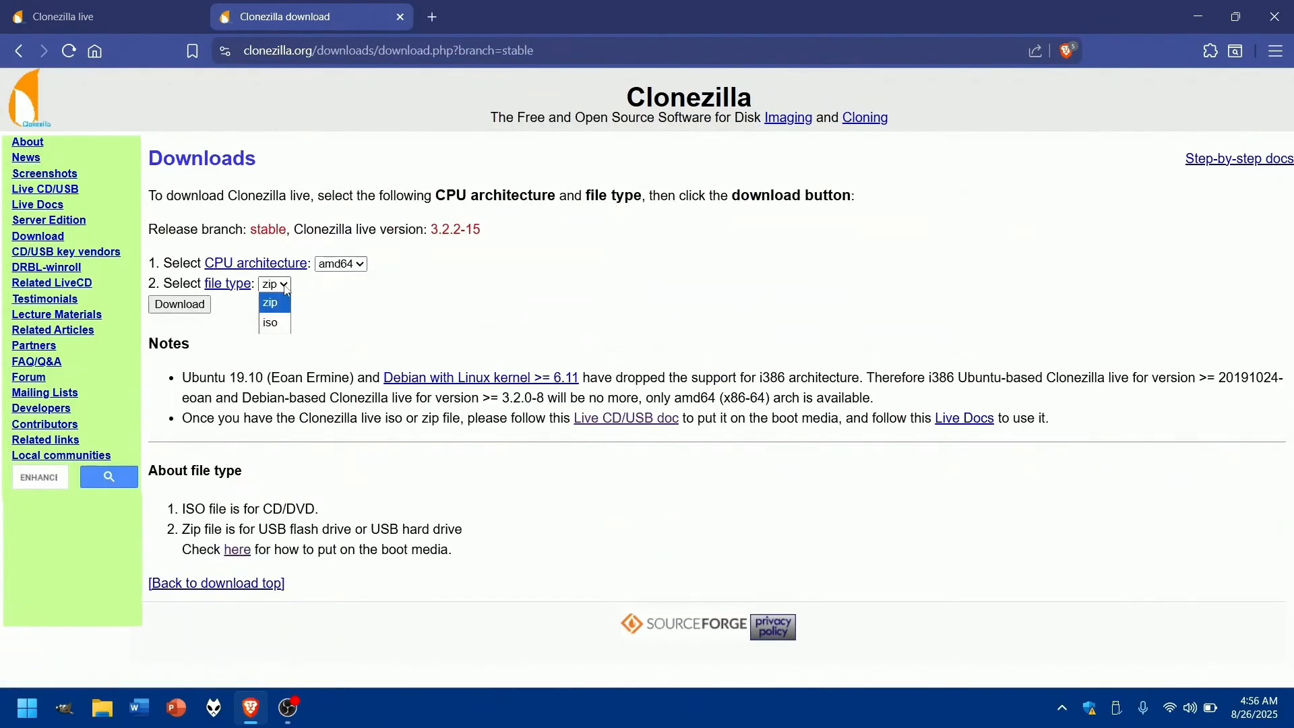
{"action": "left_click", "coordinate": [273, 322]}
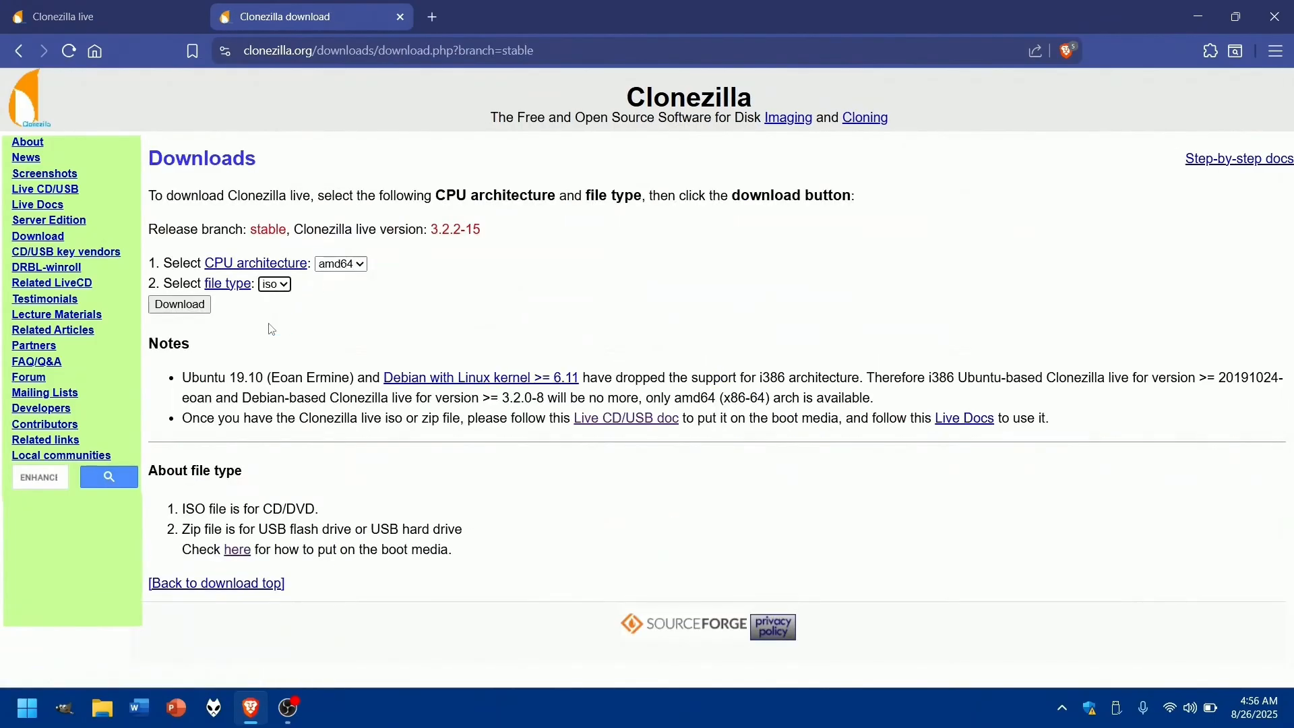
{"action": "left_click", "coordinate": [180, 305]}
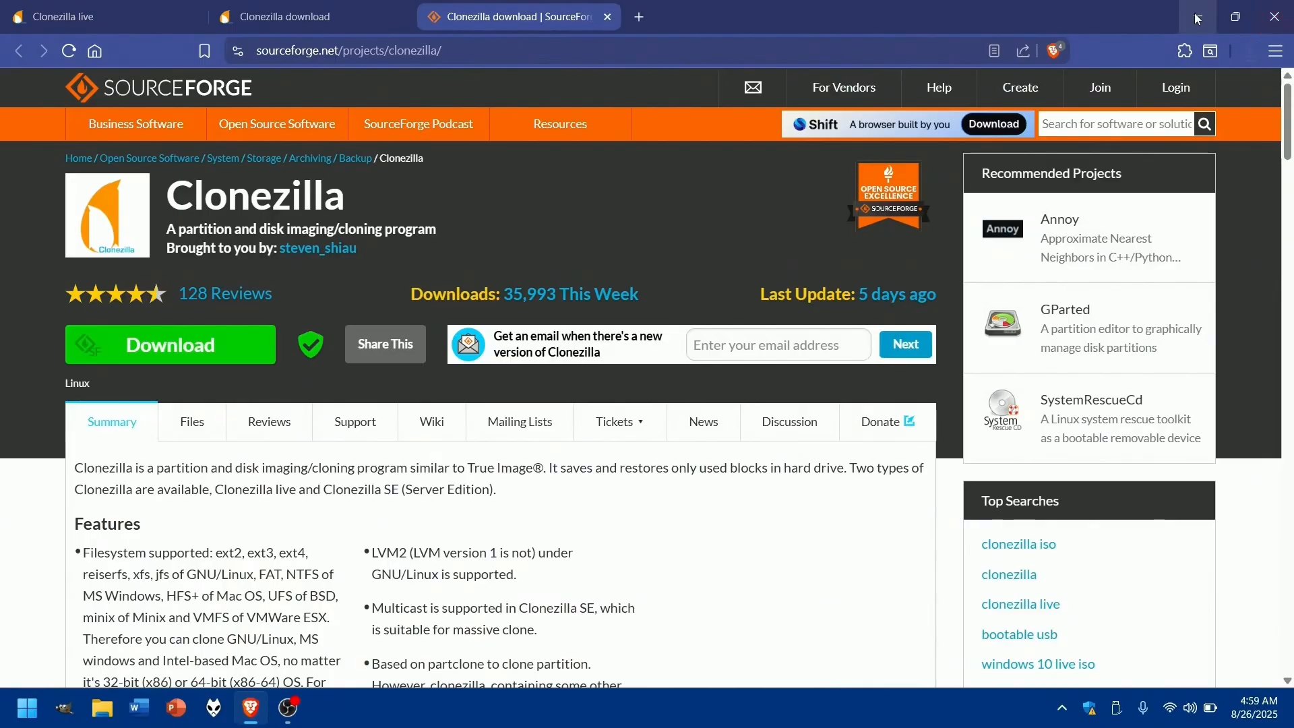
{"action": "left_click", "coordinate": [1276, 20]}
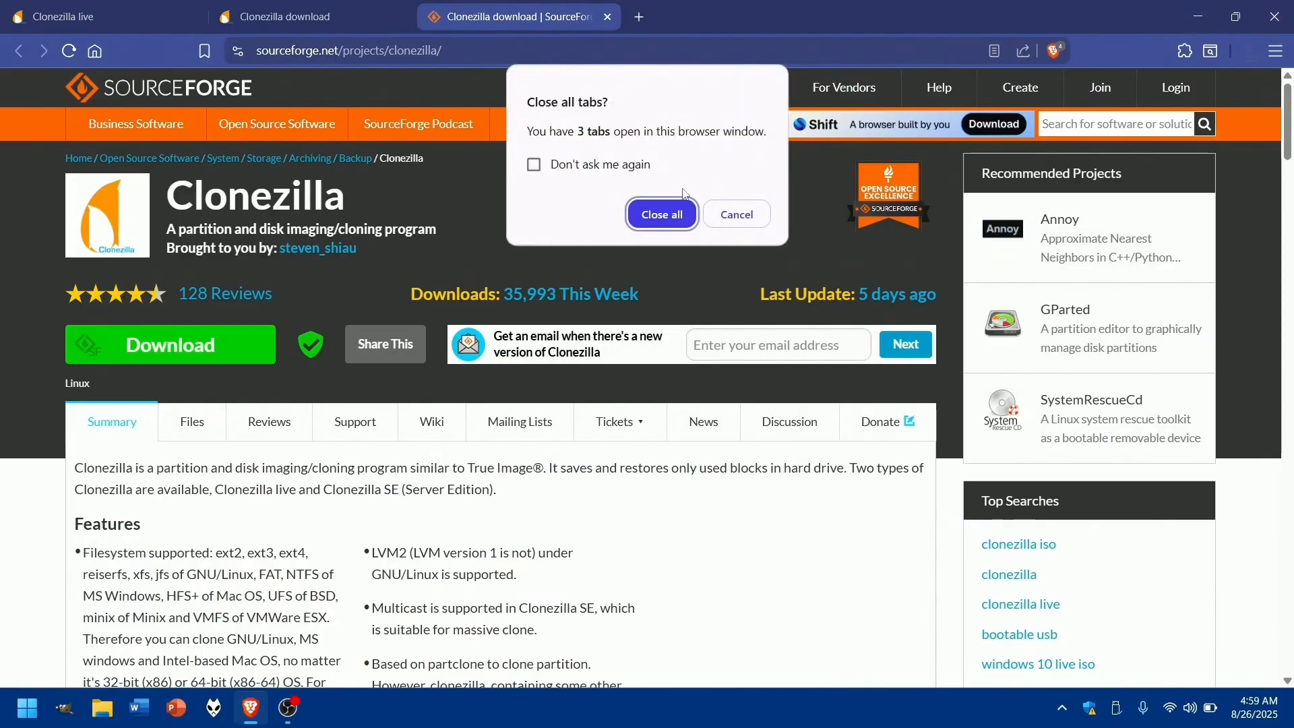
{"action": "left_click", "coordinate": [673, 216]}
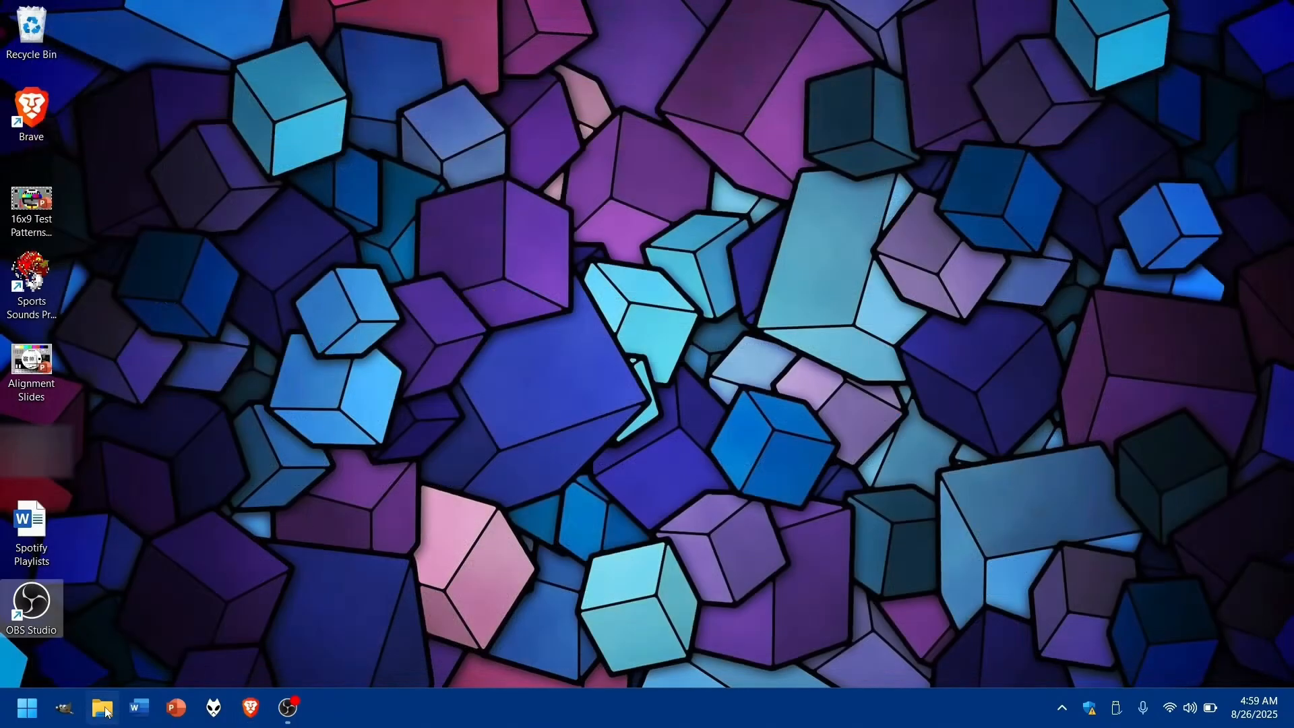
- Check the Downloads folder in File Explorer for the Clonezilla disc image, and close the window
{"action": "left_click", "coordinate": [163, 568]}
{"action": "key", "text": "super+e"}
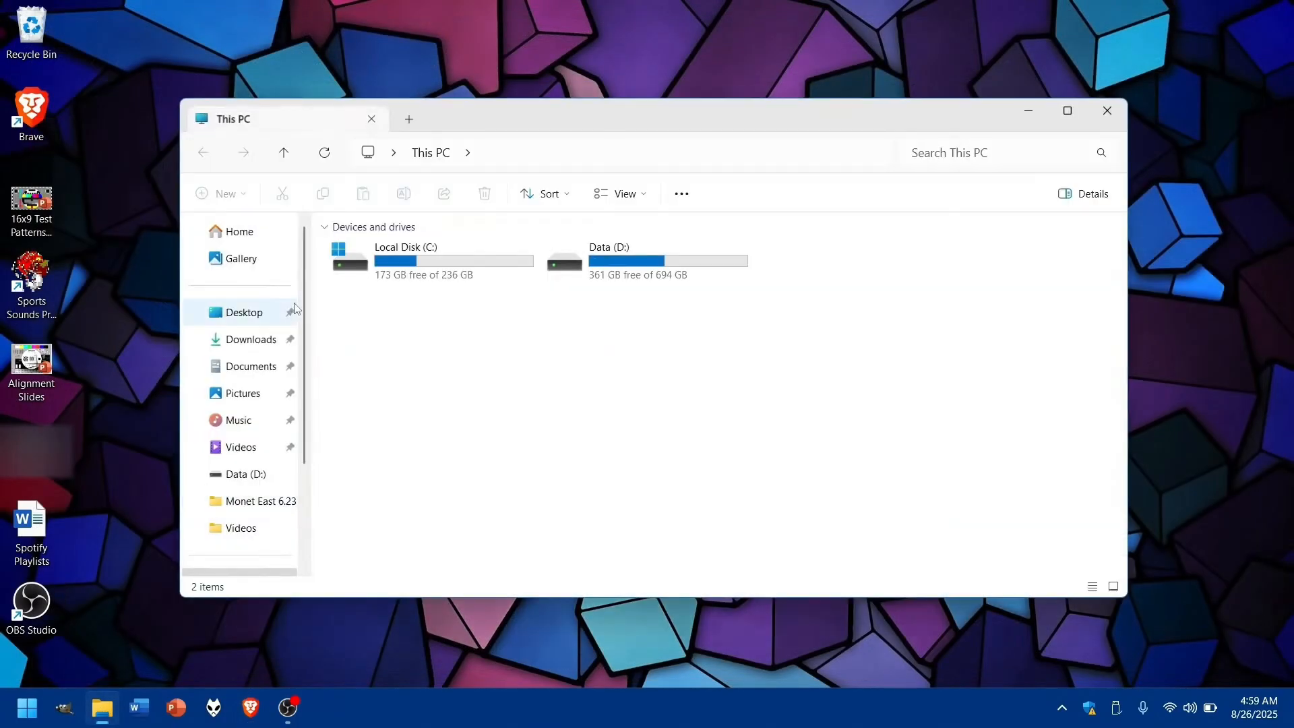
{"action": "left_click", "coordinate": [248, 341]}
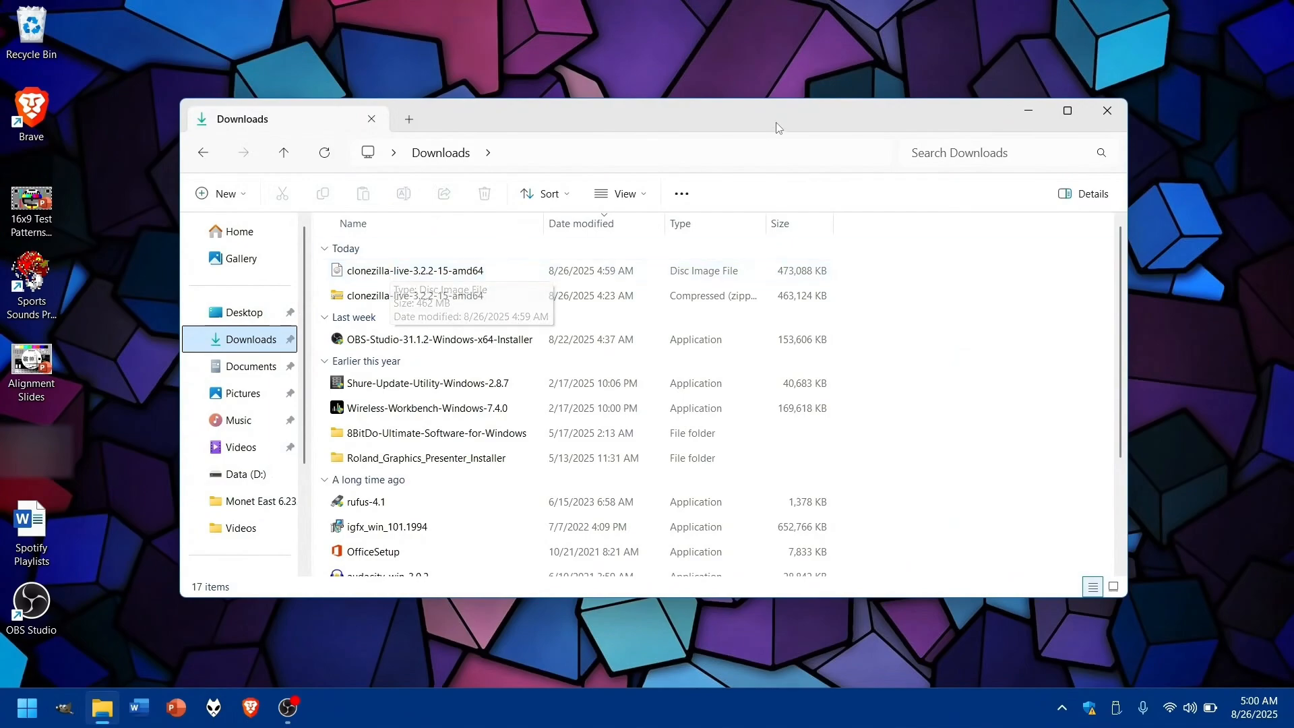
{"action": "left_click", "coordinate": [1108, 111]}
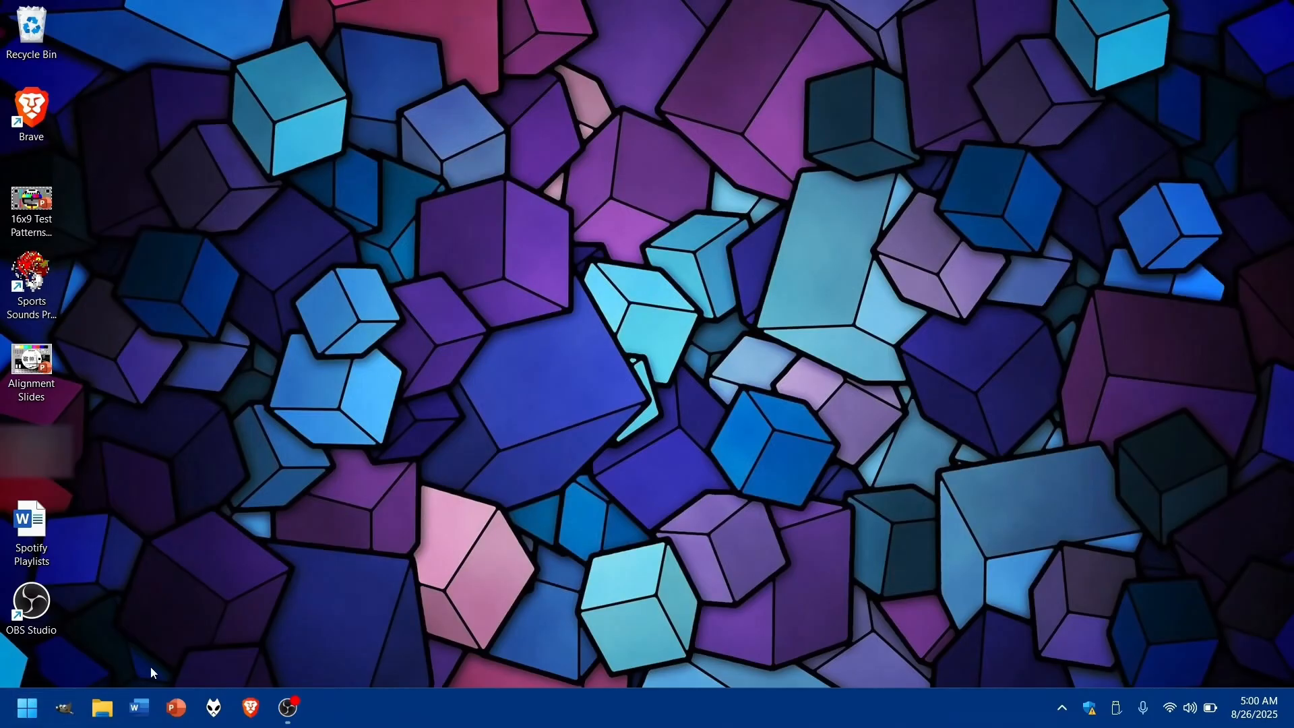
- Run rufus-4.1 from the Downloads folder and select clonezilla-live-3.2.2-15-amd64.iso as the boot image
{"action": "left_click", "coordinate": [102, 709]}
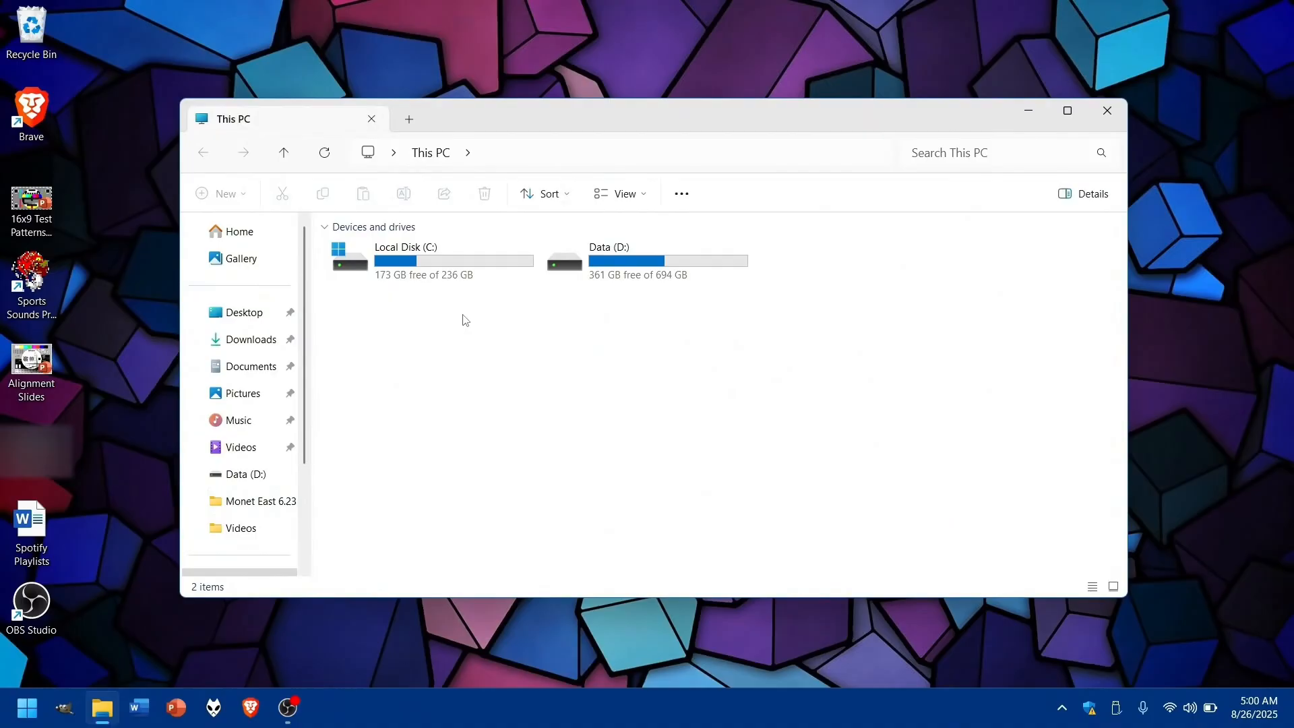
{"action": "left_click", "coordinate": [232, 340]}
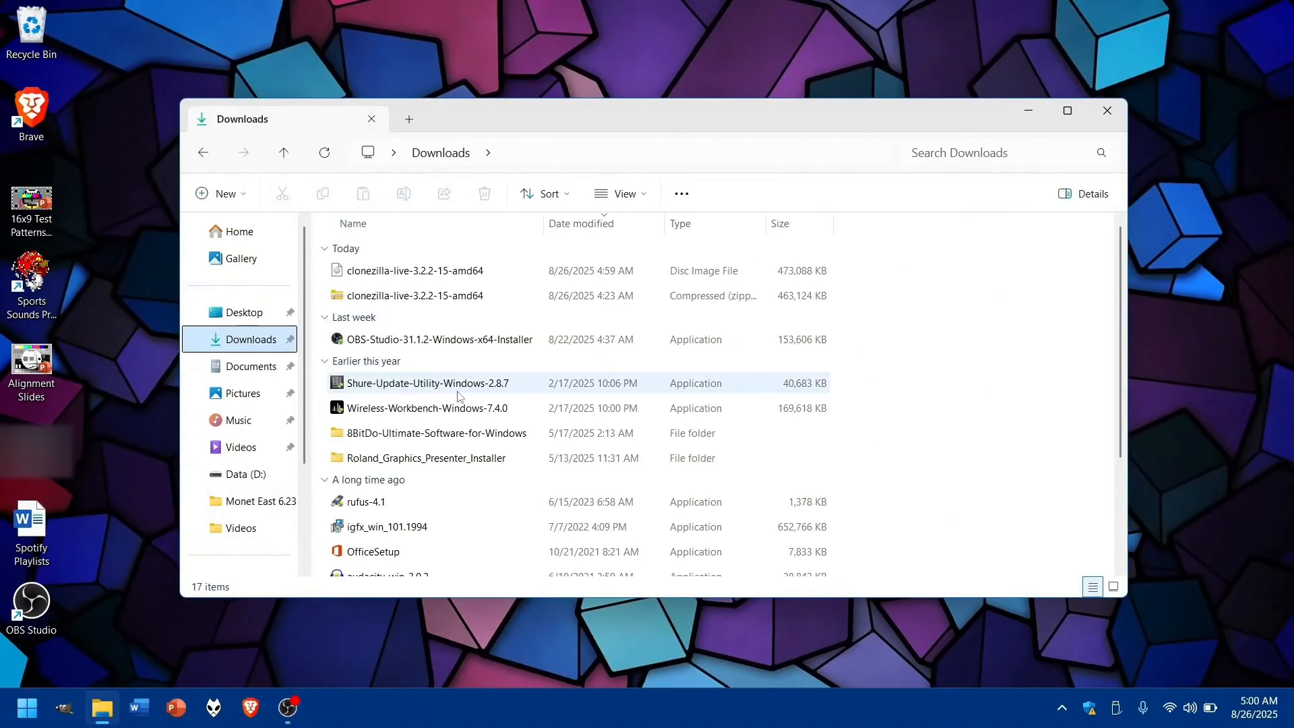
{"action": "scroll", "coordinate": [458, 396], "scroll_direction": "down", "scroll_amount": 1}
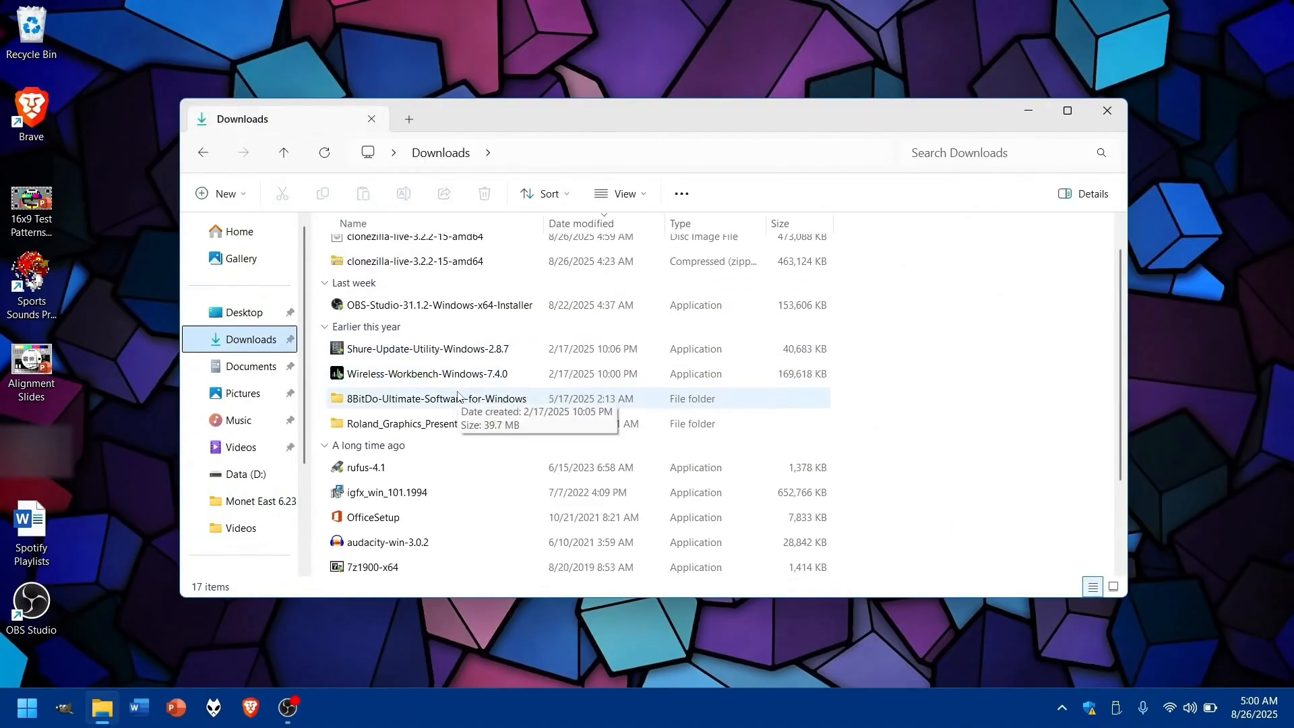
{"action": "left_click", "coordinate": [369, 470]}
{"action": "double_click", "coordinate": [369, 469]}
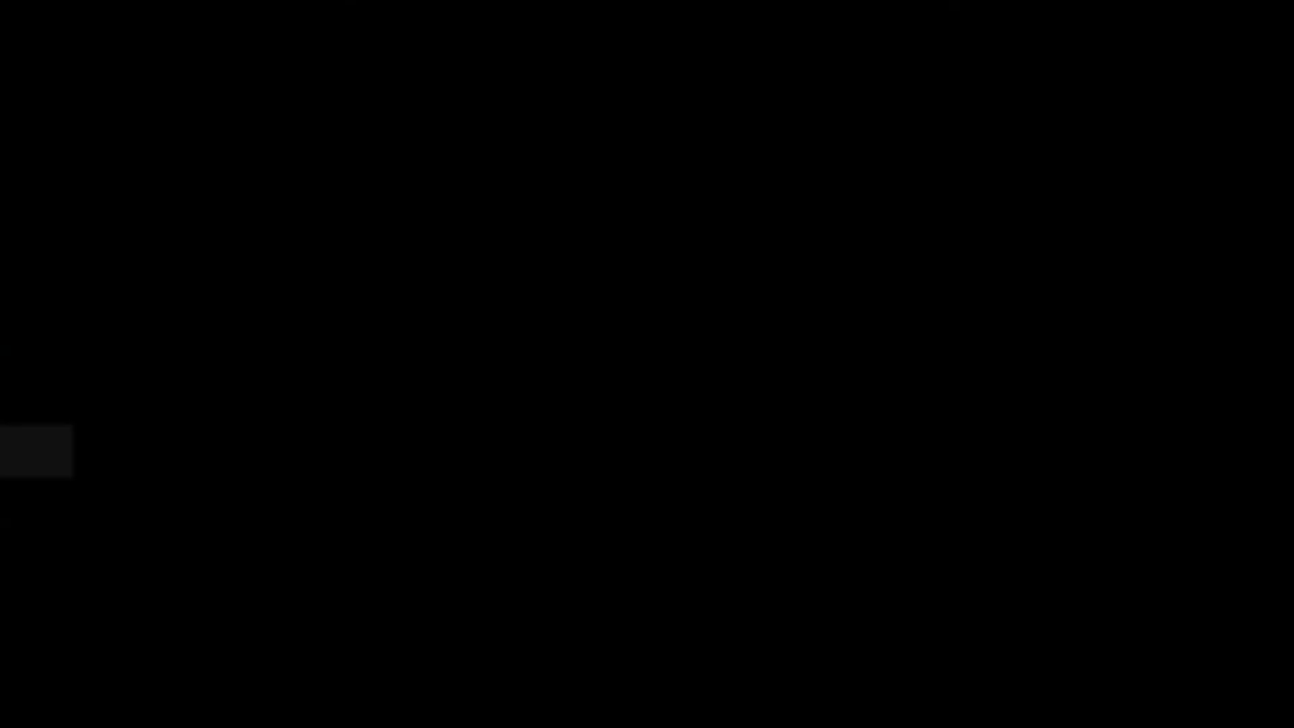
{"action": "left_click", "coordinate": [556, 501]}
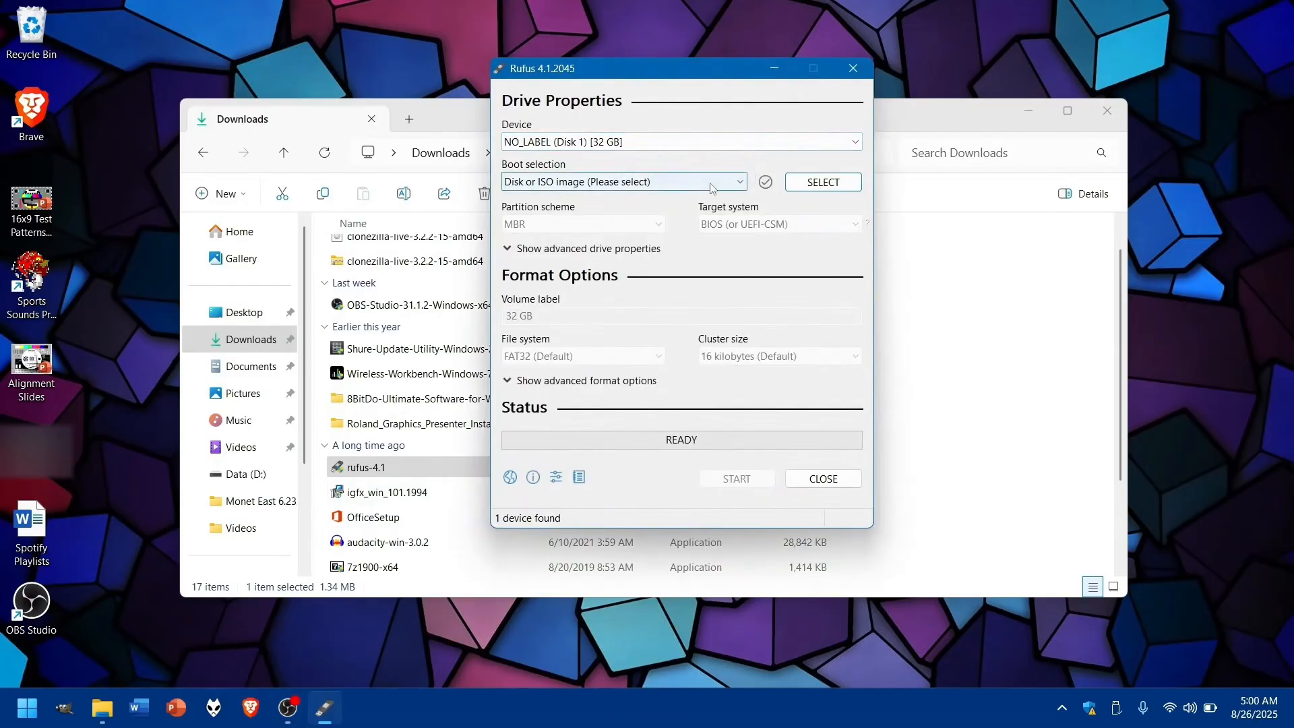
{"action": "left_click", "coordinate": [809, 186]}
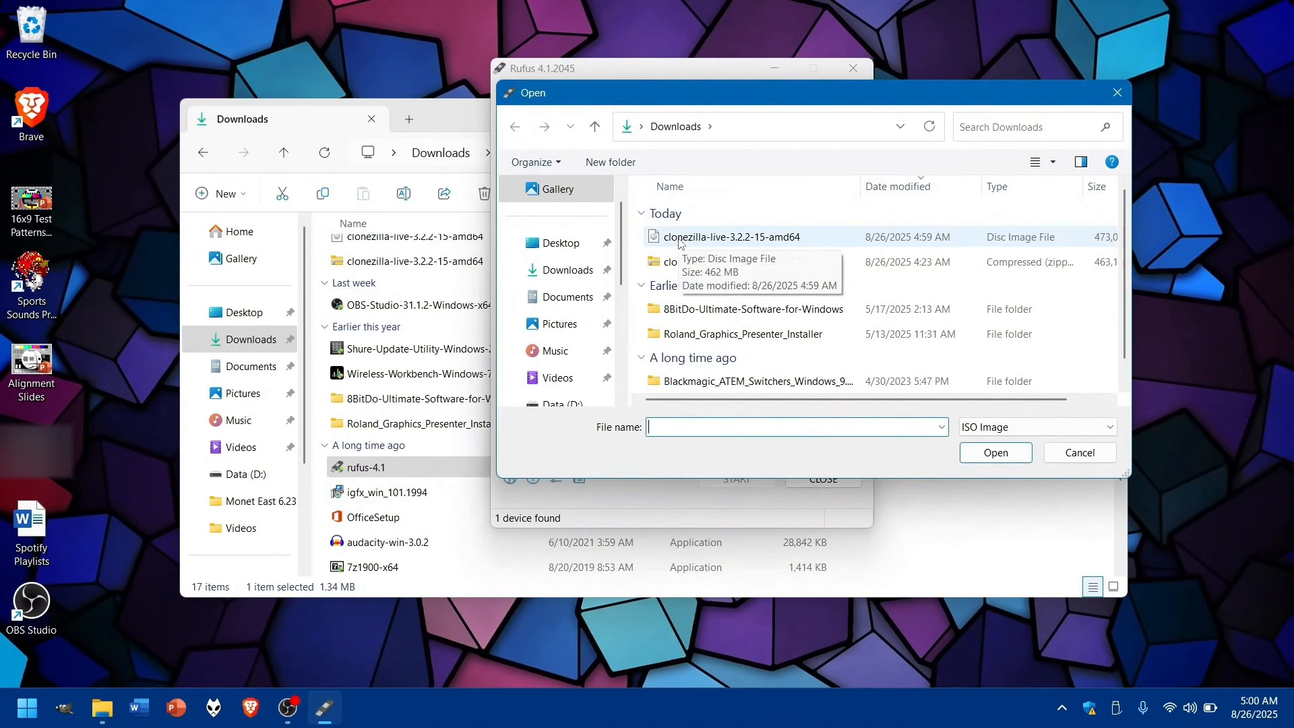
{"action": "double_click", "coordinate": [680, 240]}
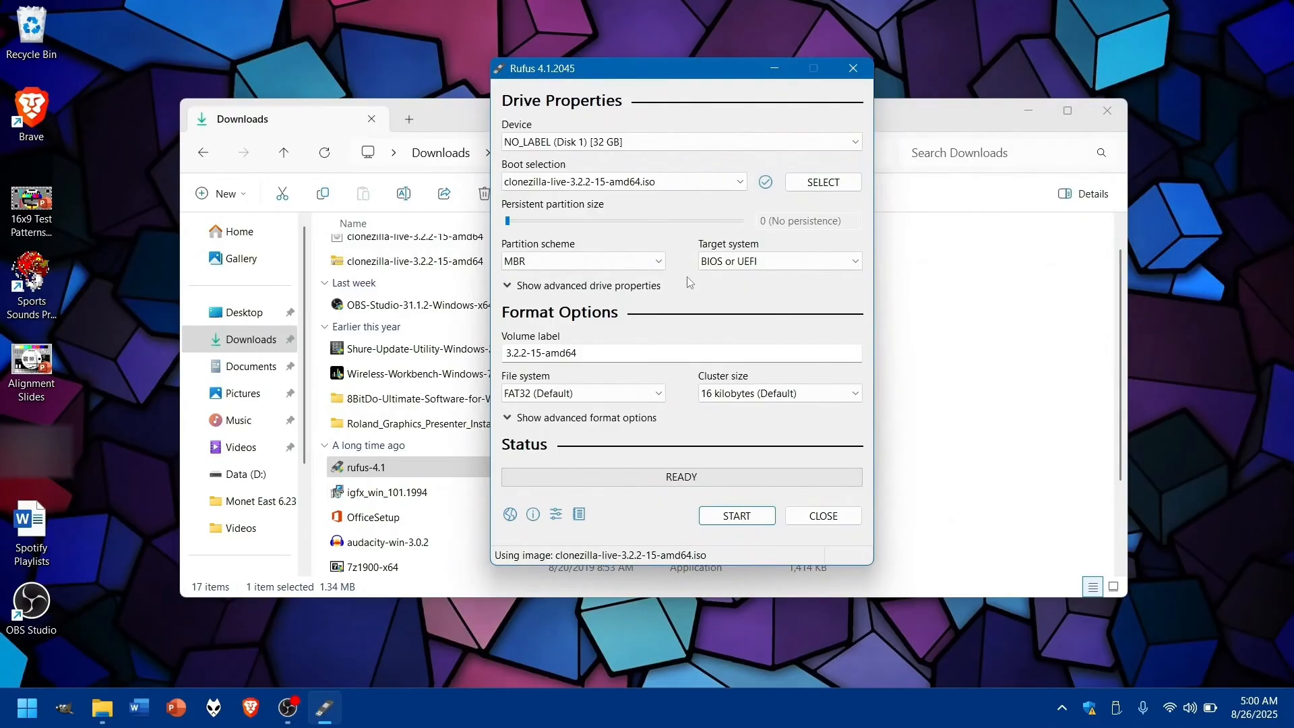
- Write the Clonezilla image to the 32 GB USB drive in DD Image mode, and close Rufus and File Explorer
{"action": "left_click", "coordinate": [728, 517]}
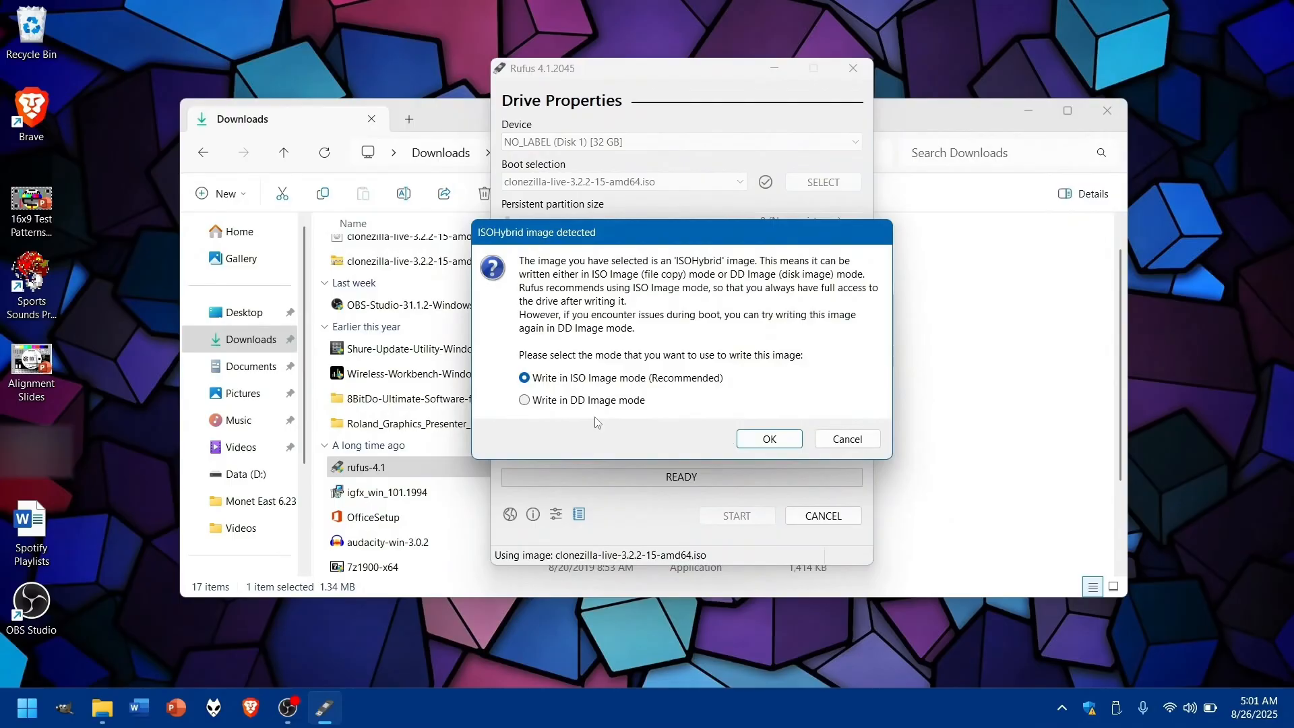
{"action": "left_click", "coordinate": [524, 401]}
{"action": "left_click", "coordinate": [760, 440]}
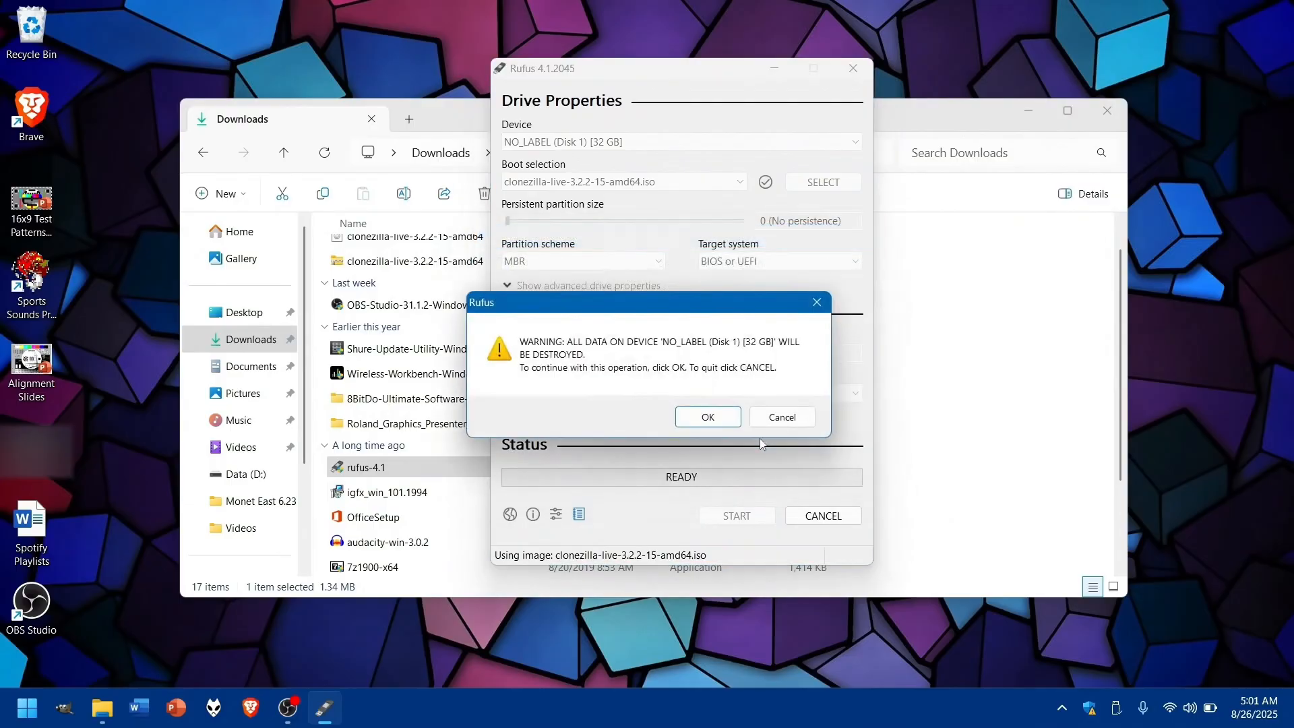
{"action": "left_click", "coordinate": [708, 417]}
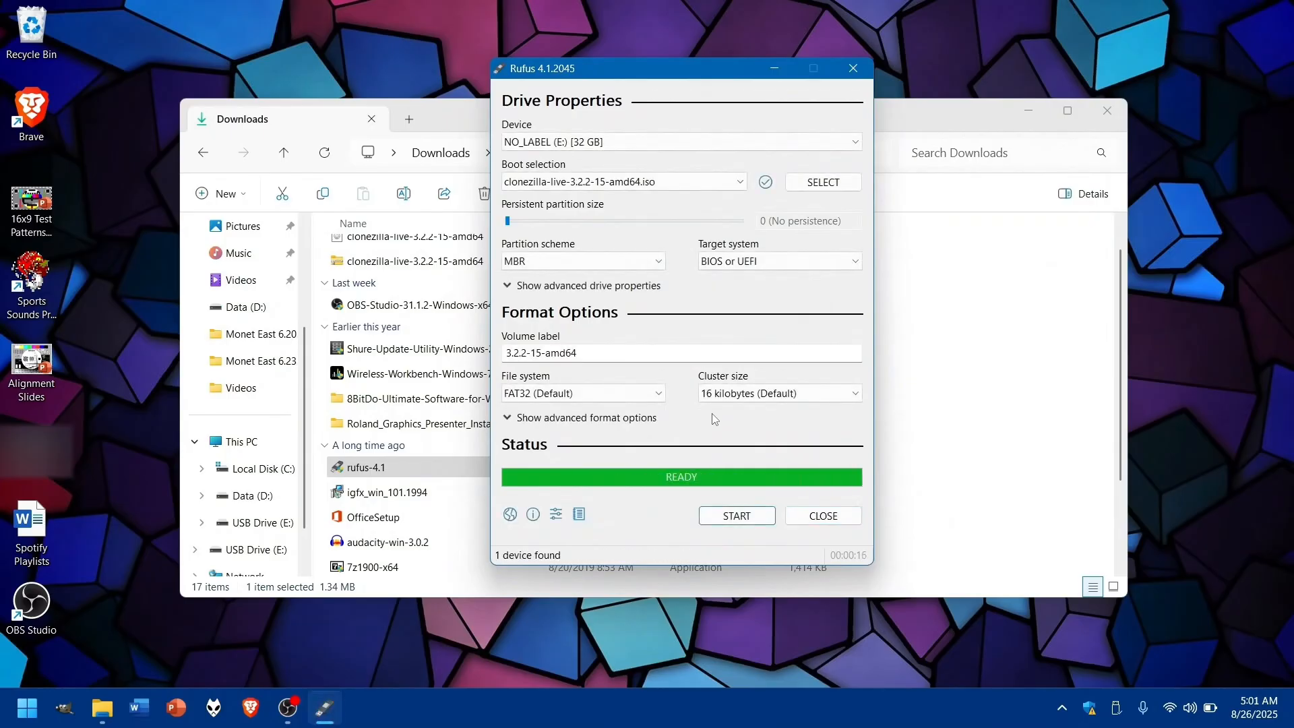
{"action": "left_click", "coordinate": [802, 518]}
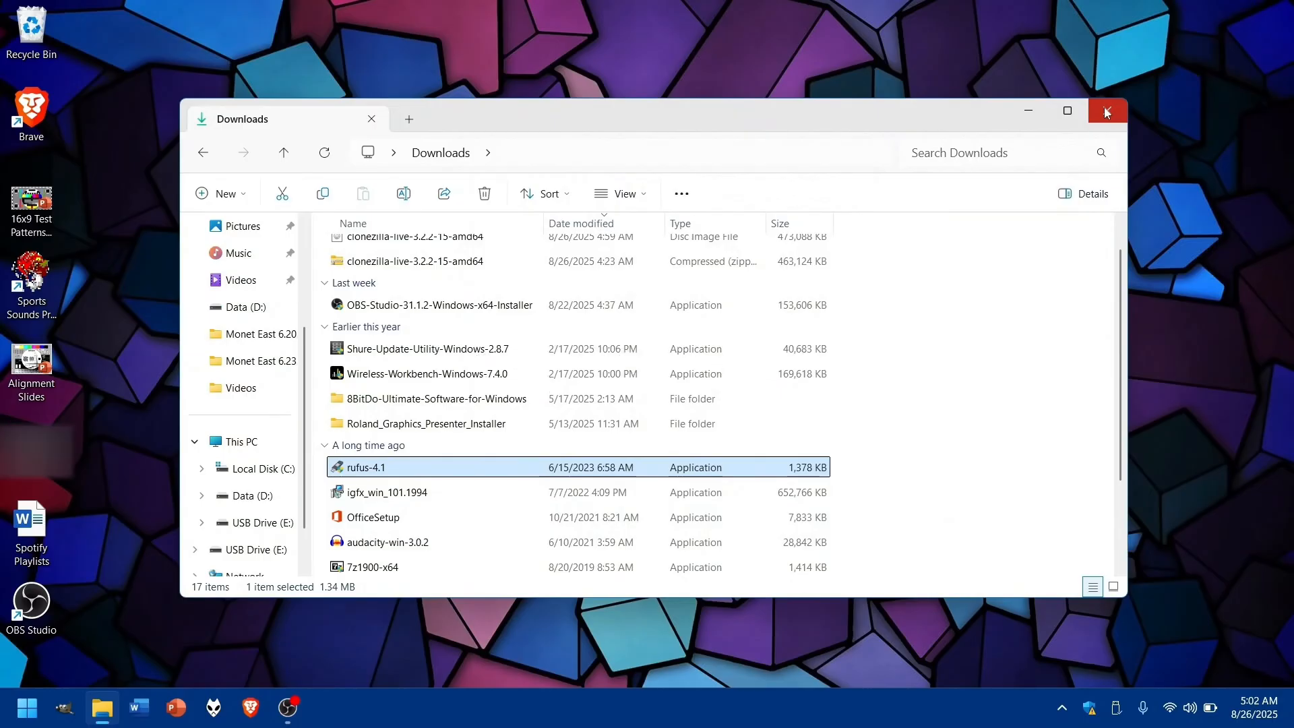
{"action": "left_click", "coordinate": [1106, 113]}
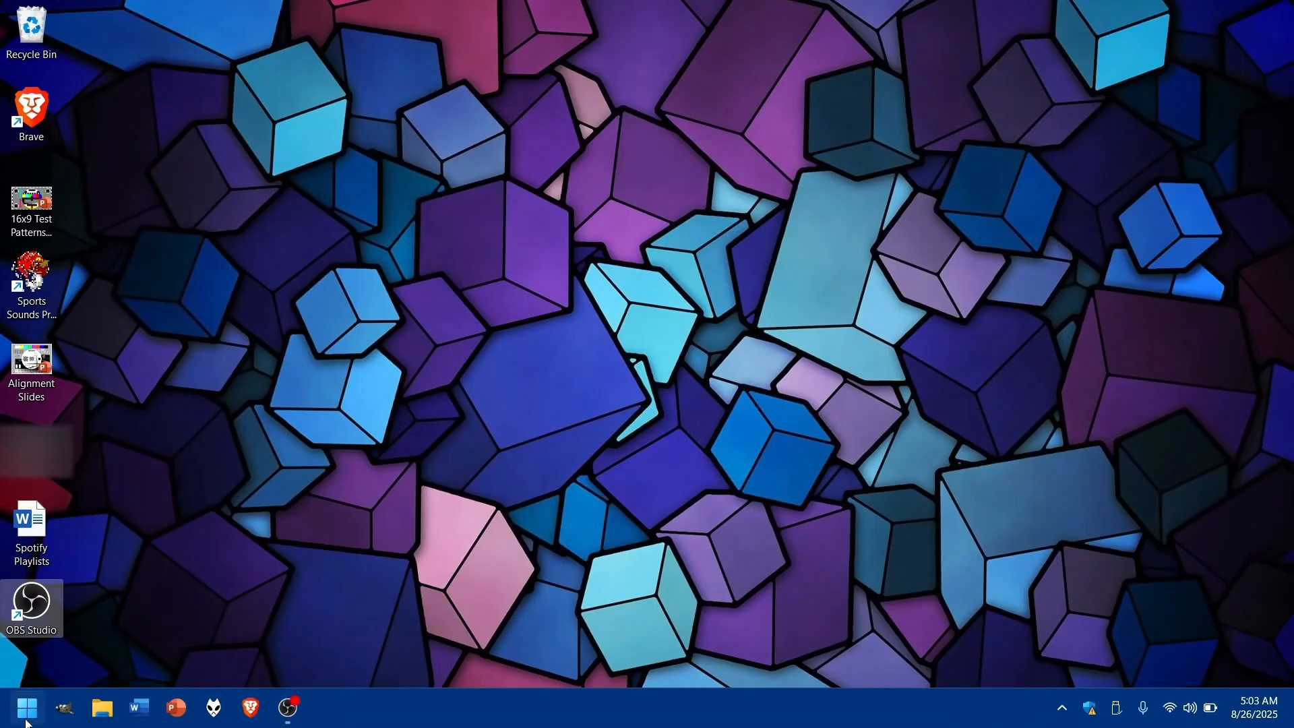
- Put the UEFI KingstonDataTraveler USB drive first in the BIOS boot priority, and save and reset
{"action": "mouse_move", "coordinate": [286, 713]}
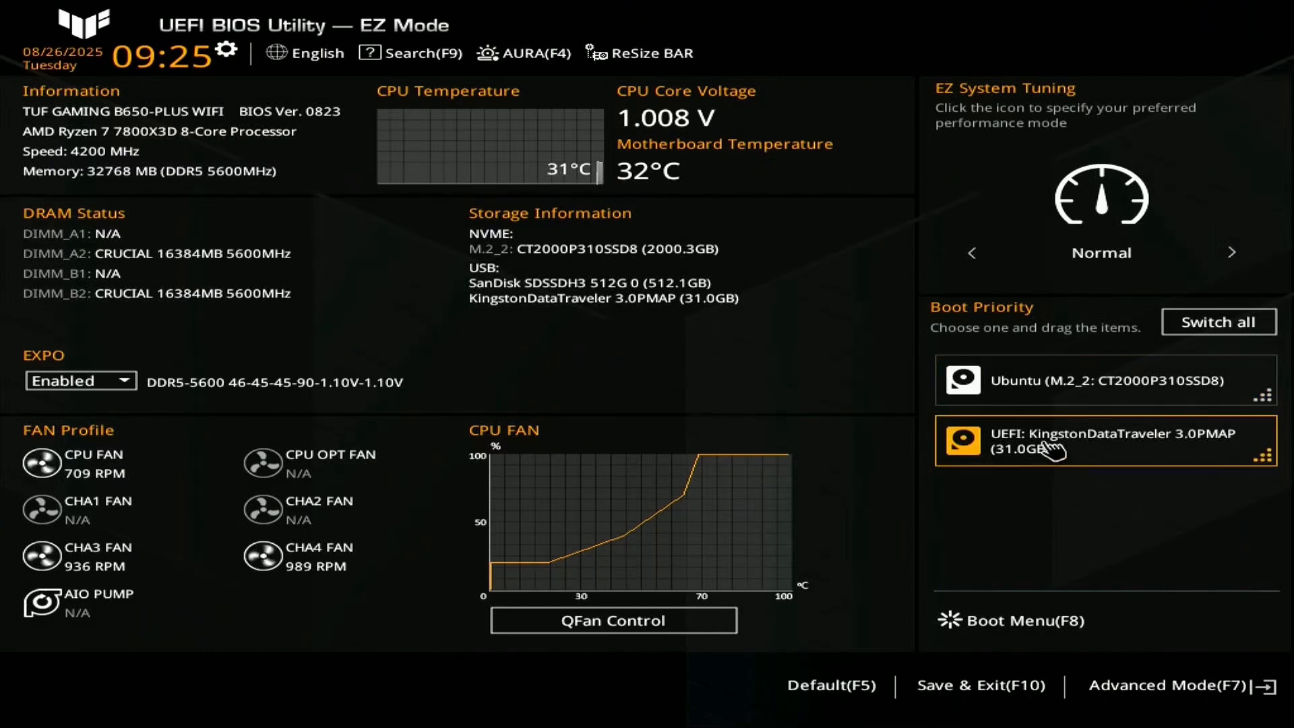
{"action": "left_click_drag", "start_coordinate": [1049, 450], "coordinate": [1093, 378]}
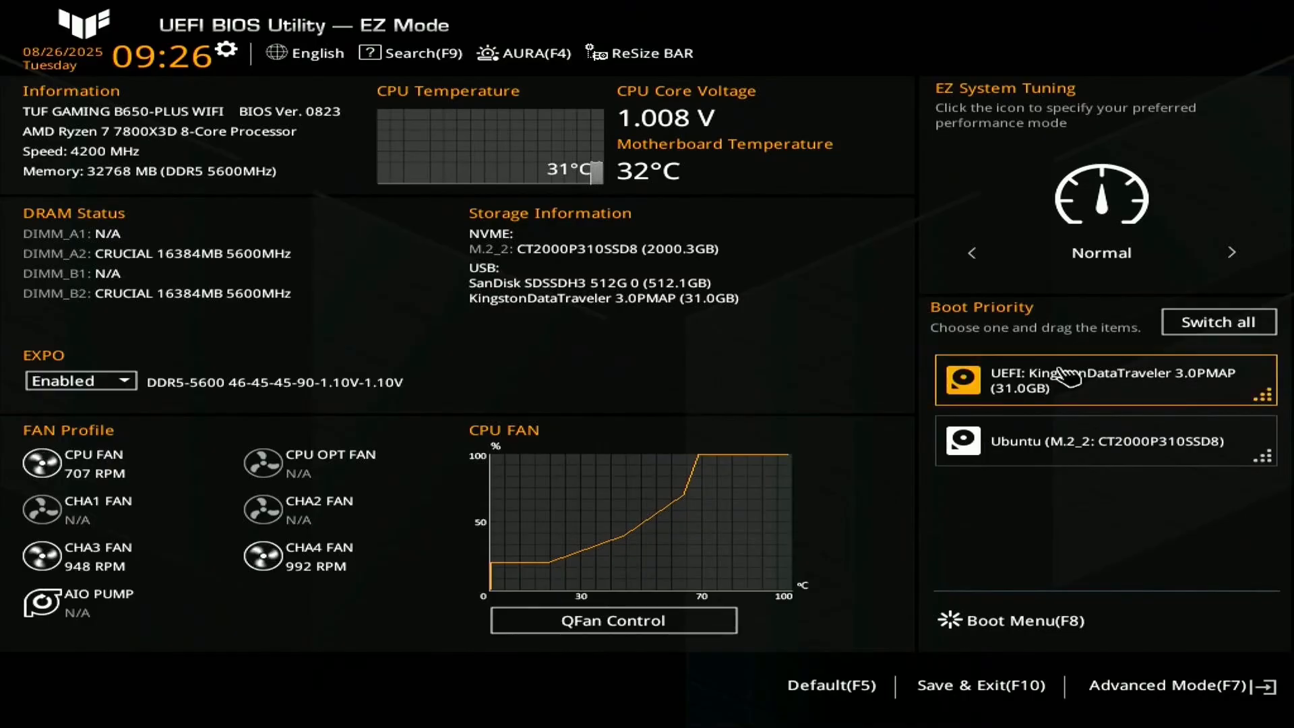
{"action": "left_click_drag", "start_coordinate": [1102, 385], "coordinate": [1098, 529]}
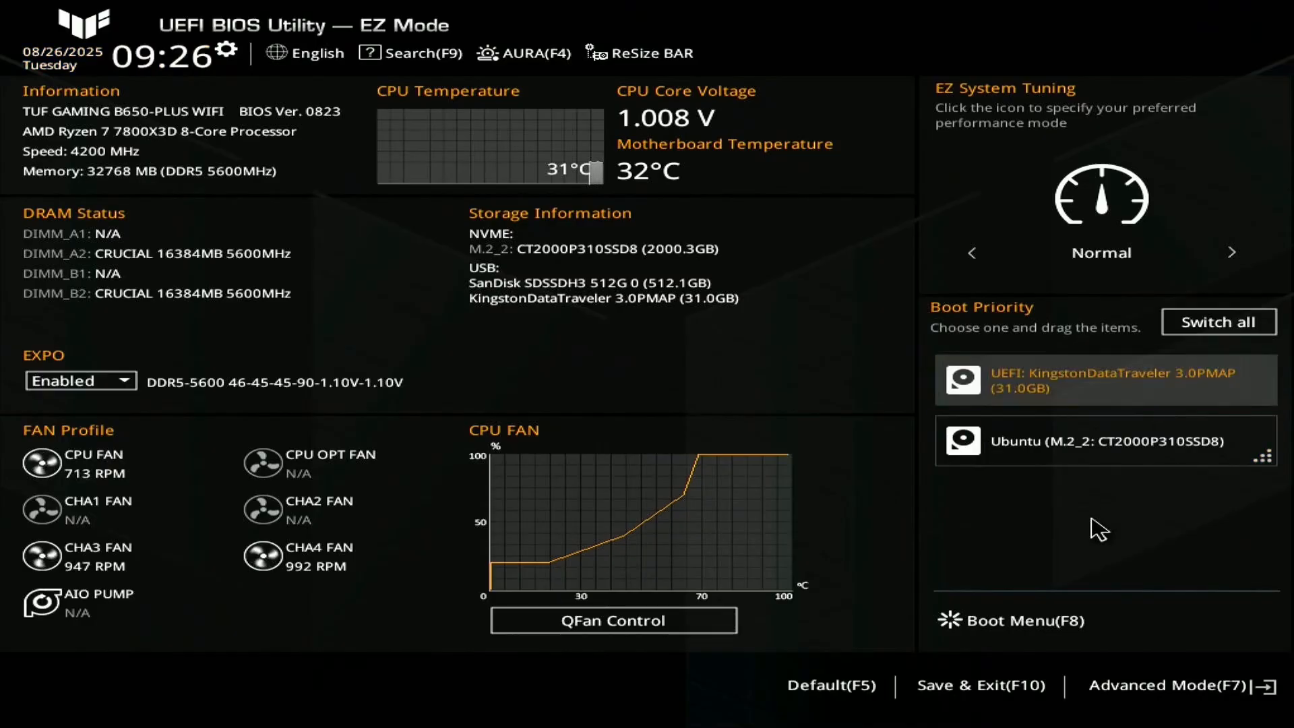
{"action": "key", "text": "F10"}
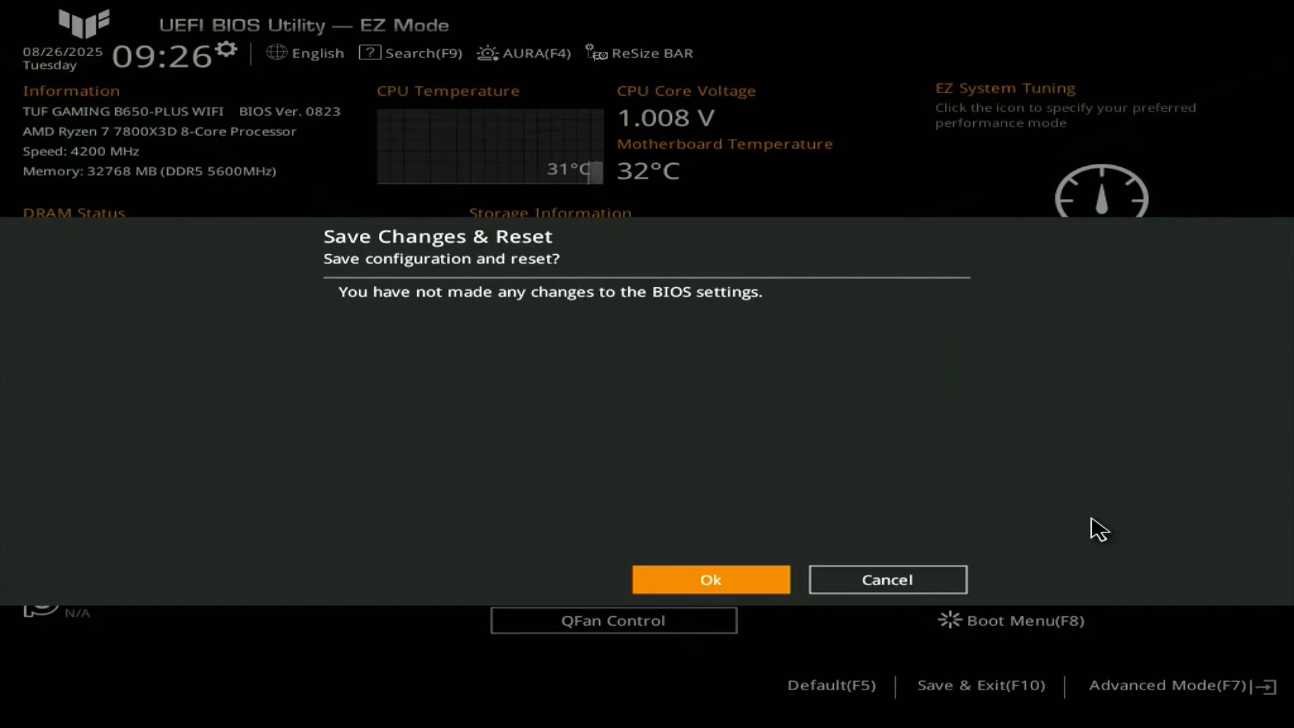
{"action": "key", "text": "Return"}
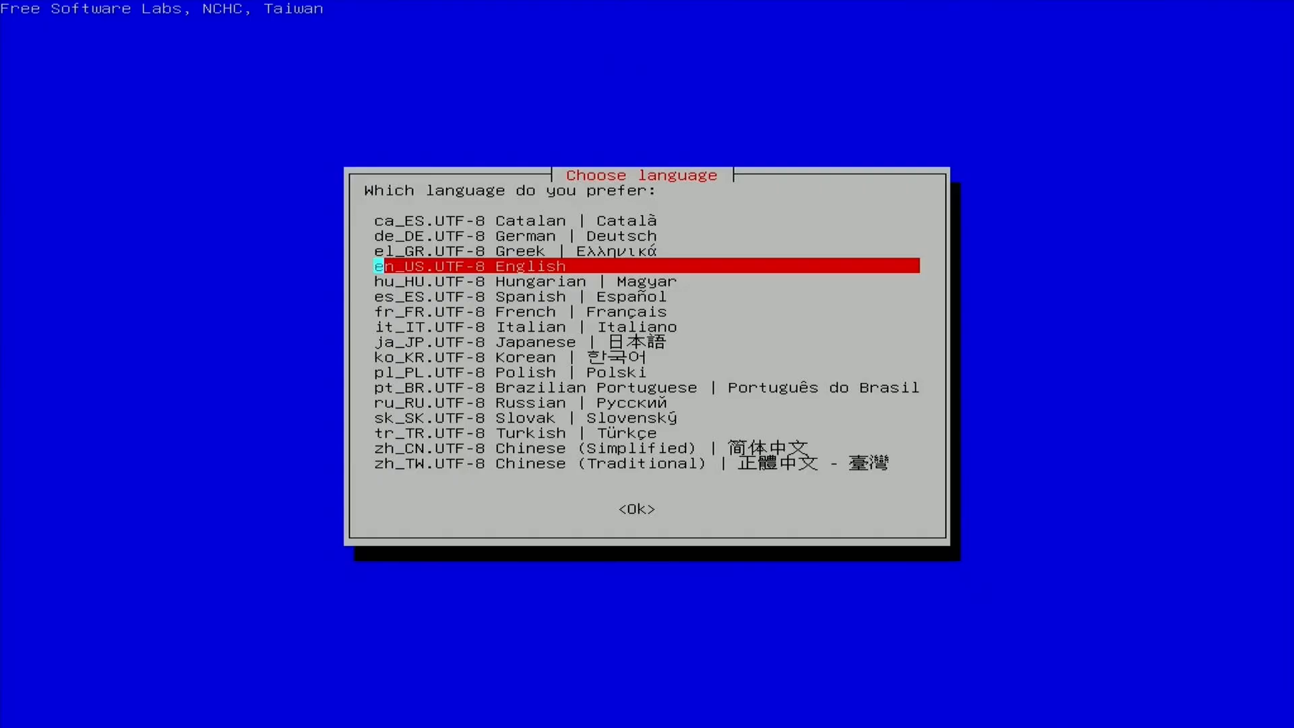
- Choose en_US.UTF-8 English as the Clonezilla language
{"action": "key", "text": "Return"}
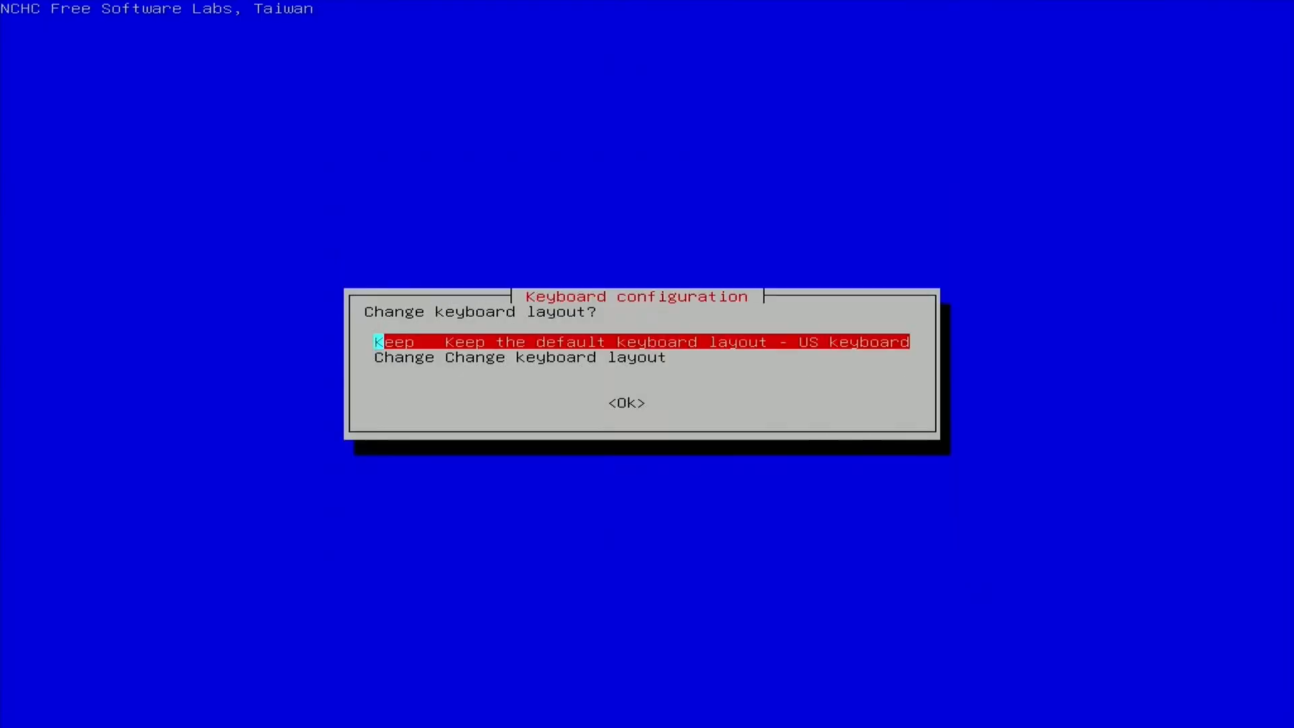
- Keep the default US keyboard layout and start Clonezilla in device-image mode
{"action": "key", "text": "Return"}
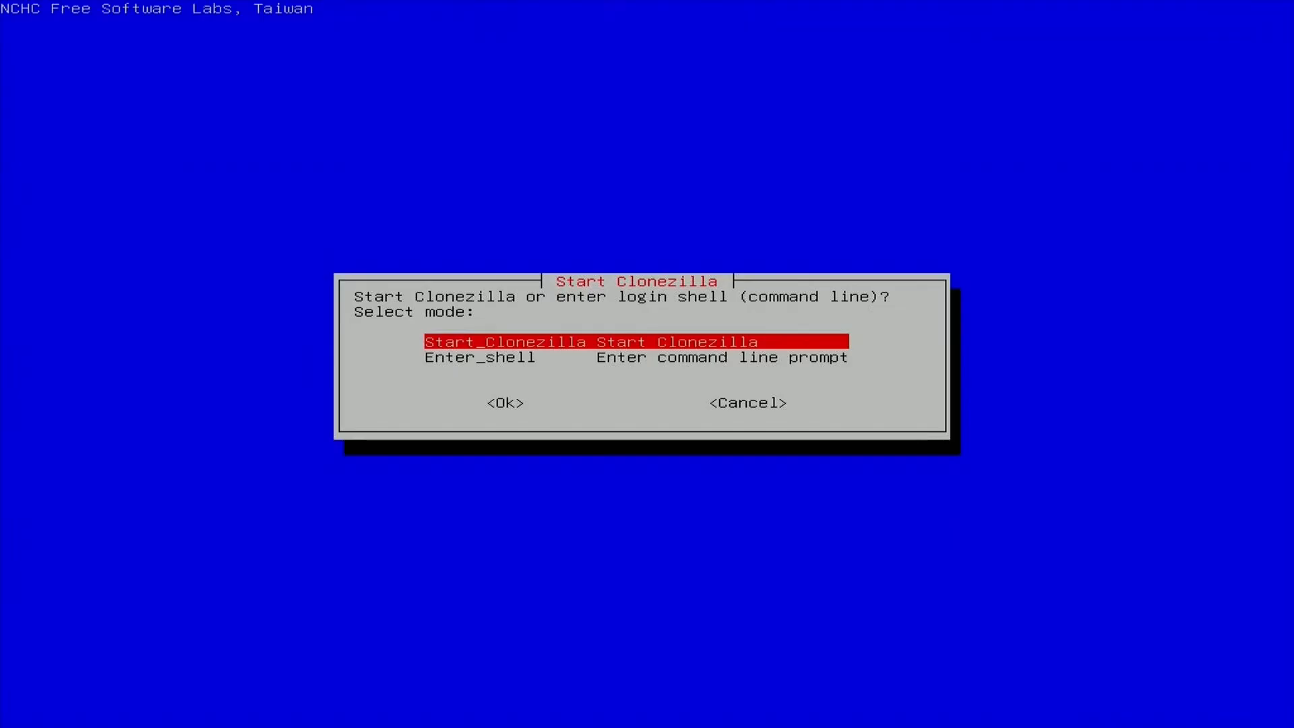
{"action": "key", "text": "Return"}
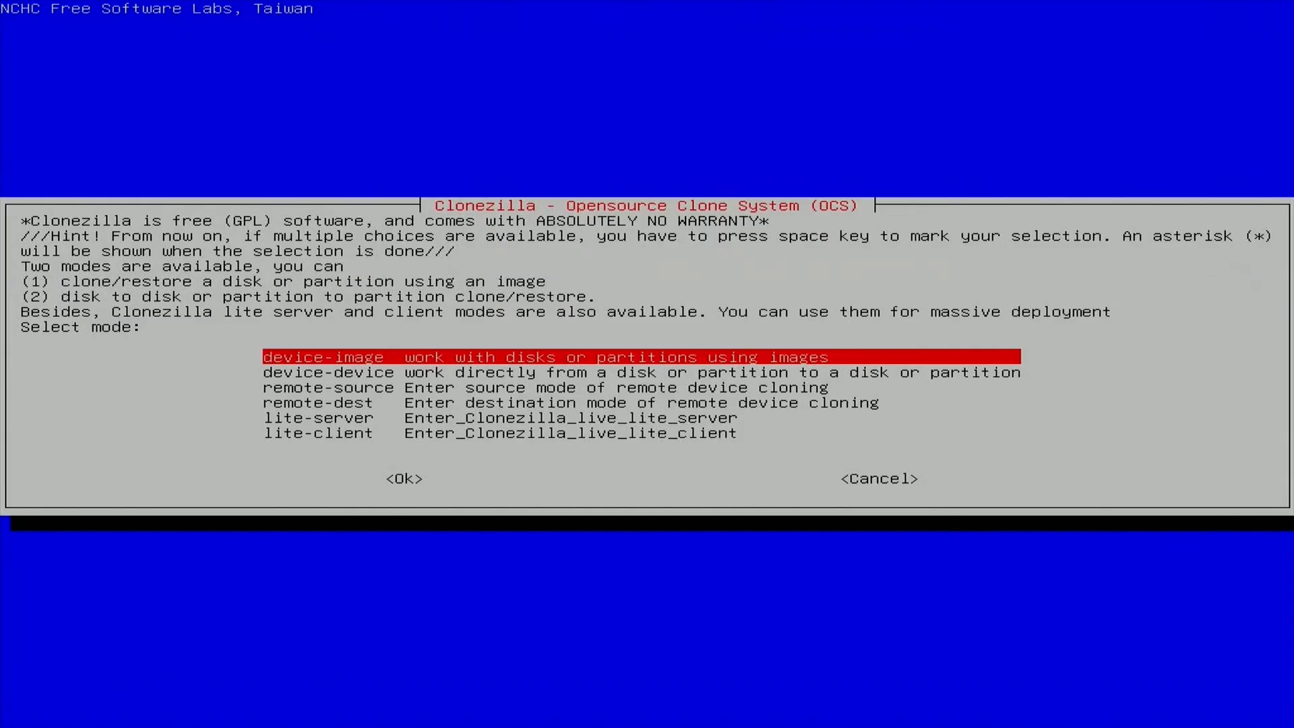
{"action": "key", "text": "Return"}
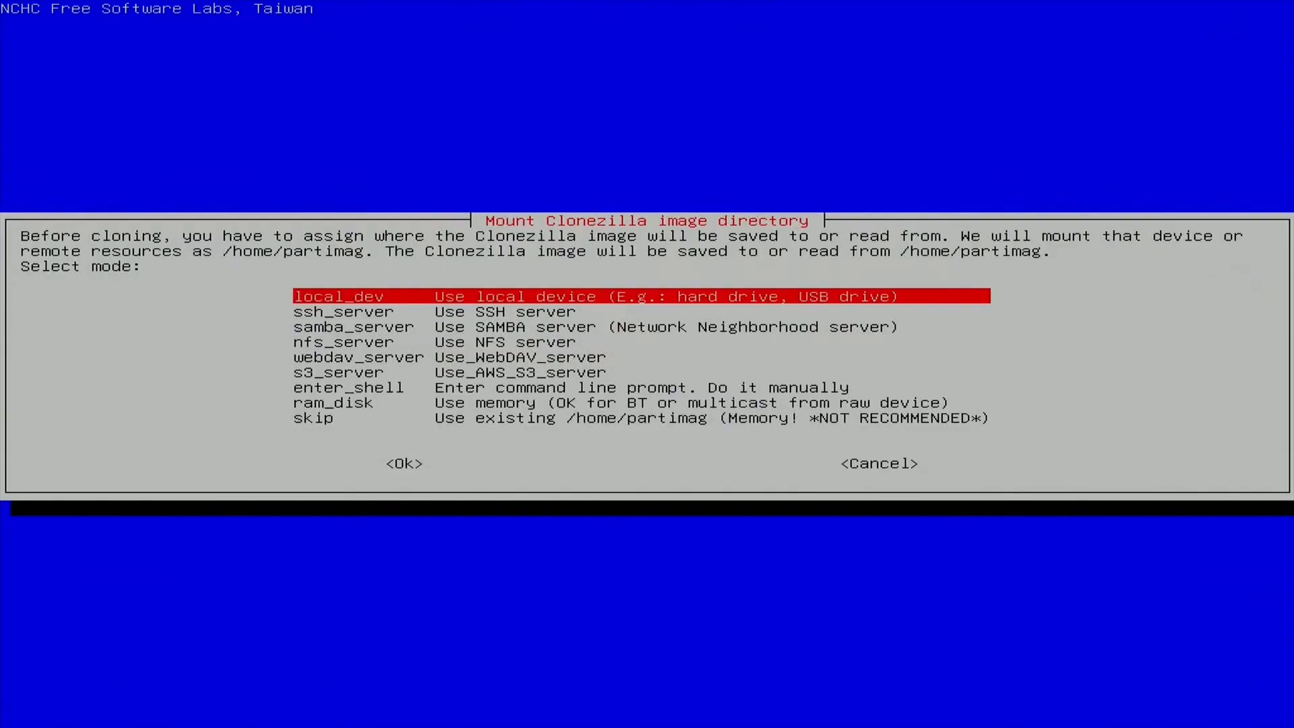
- Choose local_dev as the Clonezilla image location, and scan for storage devices, exiting the scan once the disks are listed
{"action": "key", "text": "Return"}
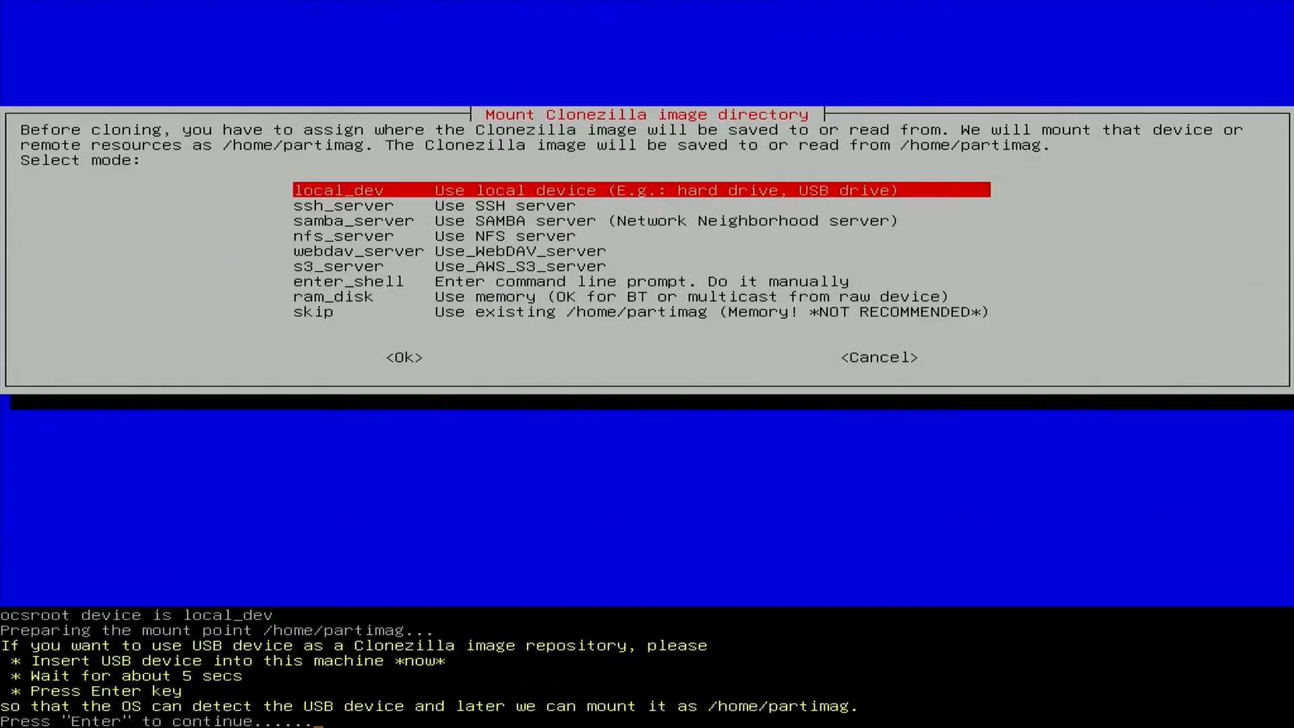
{"action": "key", "text": "Return"}
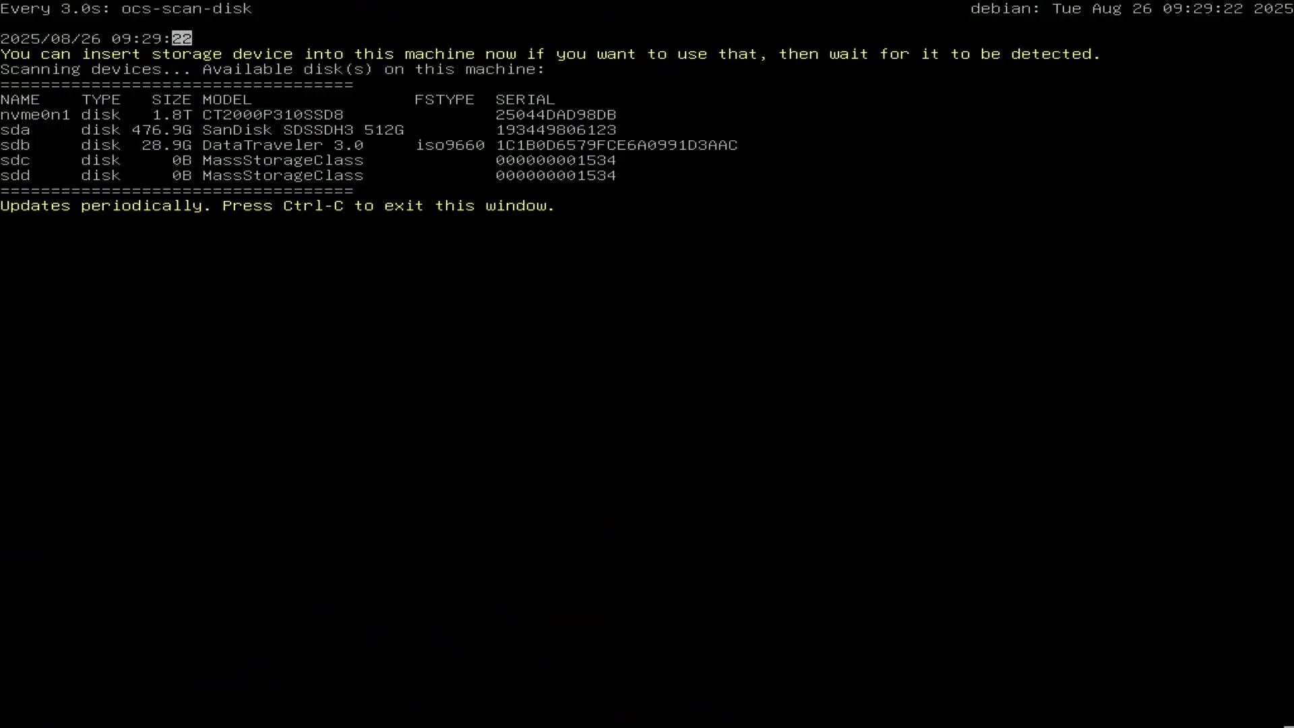
{"action": "key", "text": "ctrl+c"}
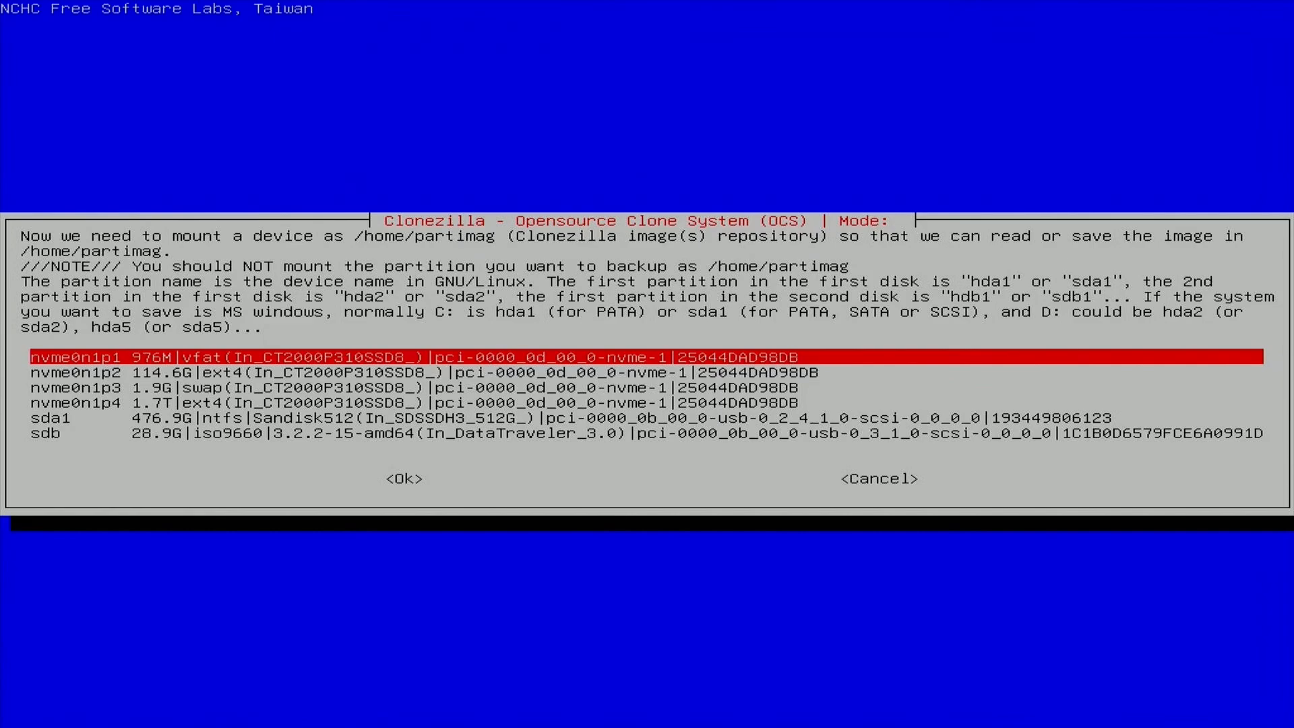
- Select the 476.9G NTFS partition sda1 as the image repository and skip its file system check with no-fsck
{"action": "key", "text": "Down"}
{"action": "key", "text": "Down"}
{"action": "key", "text": "Down"}
{"action": "key", "text": "Down"}
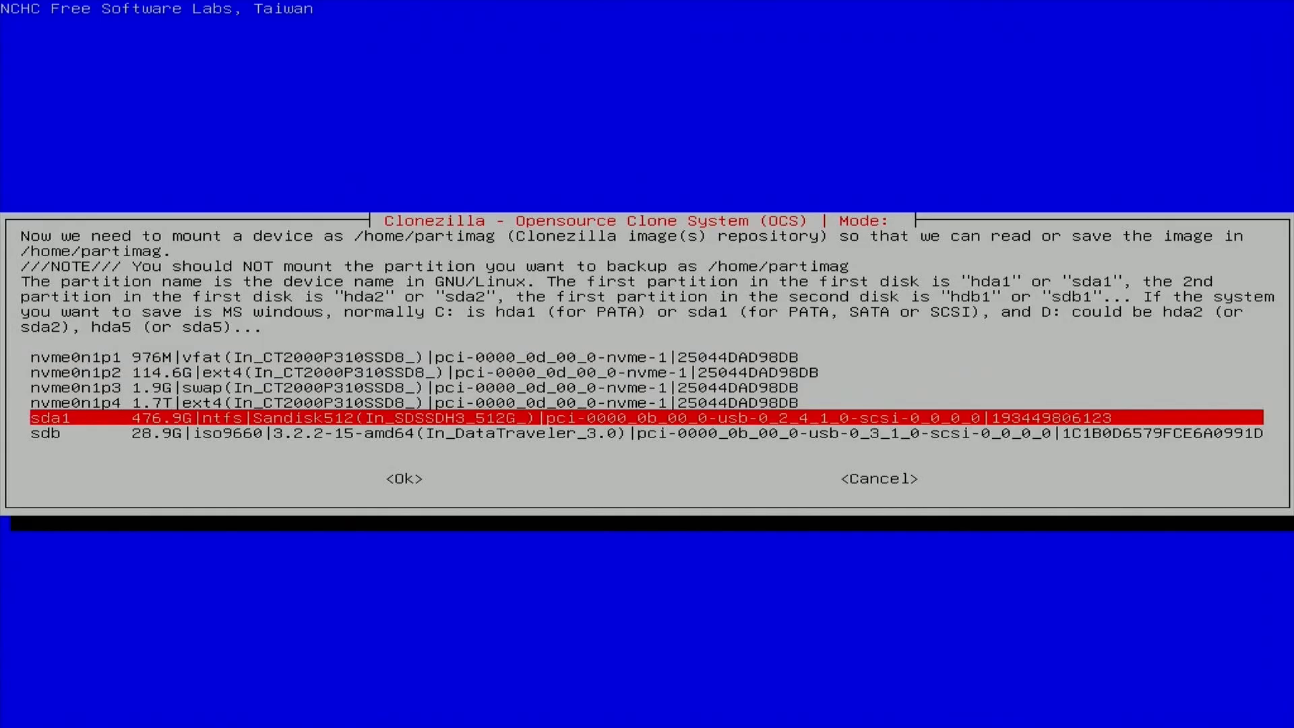
{"action": "key", "text": "Tab"}
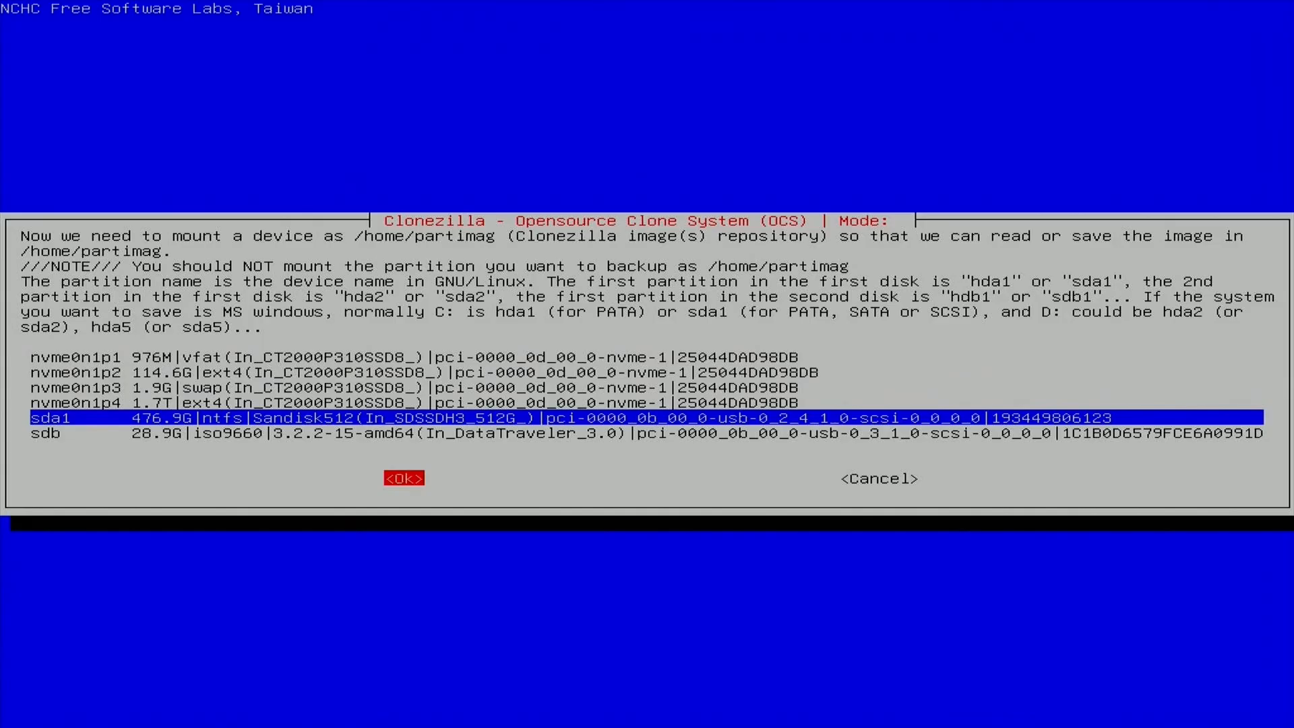
{"action": "key", "text": "Return"}
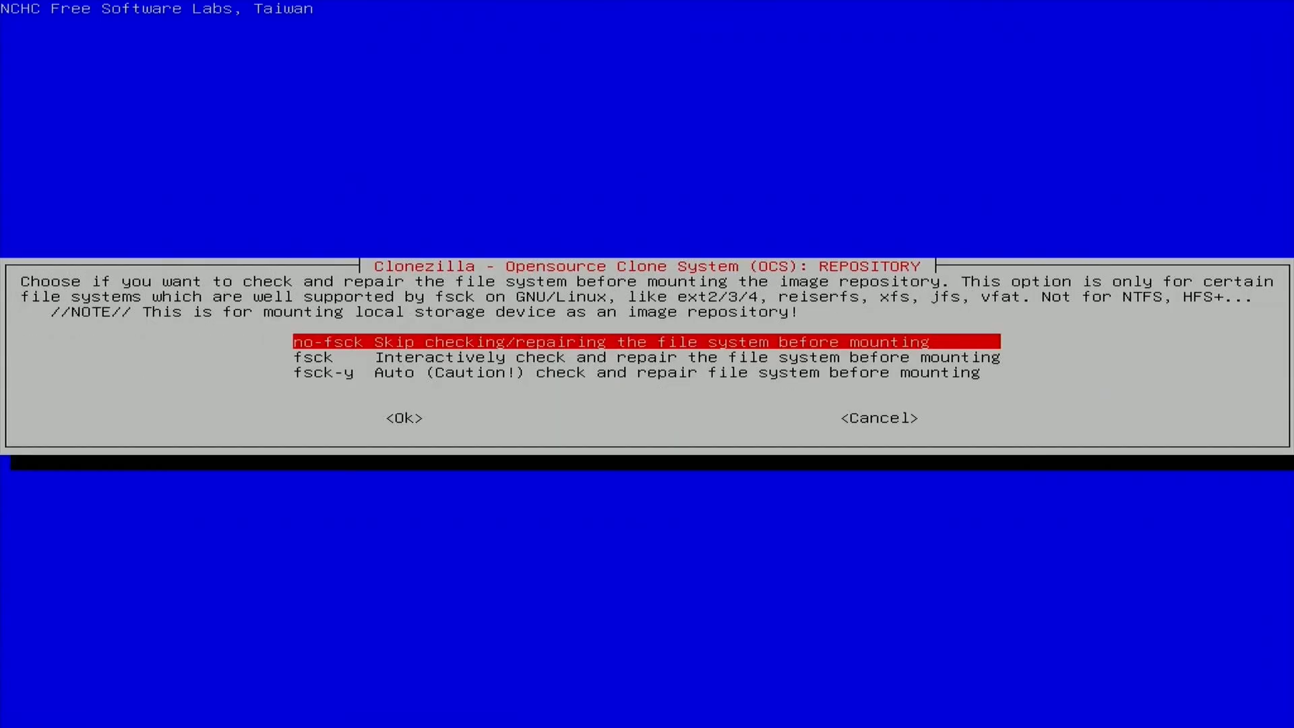
{"action": "key", "text": "Tab"}
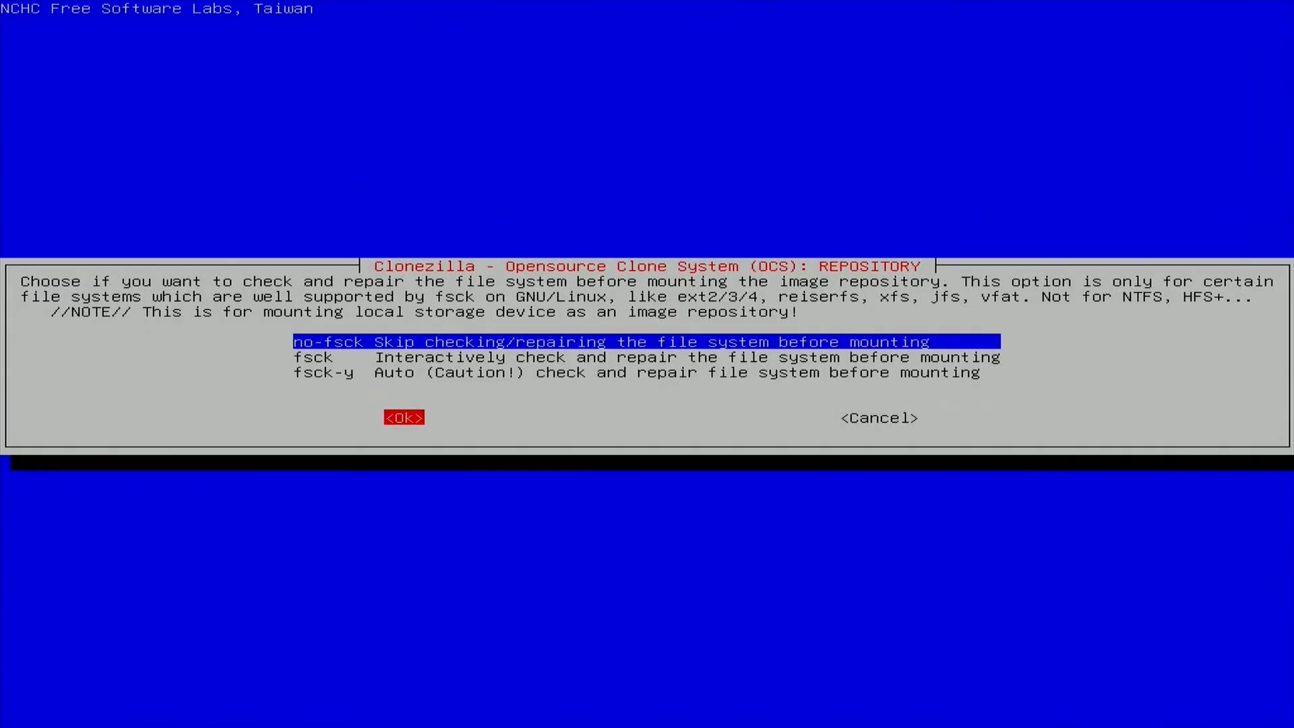
{"action": "key", "text": "Return"}
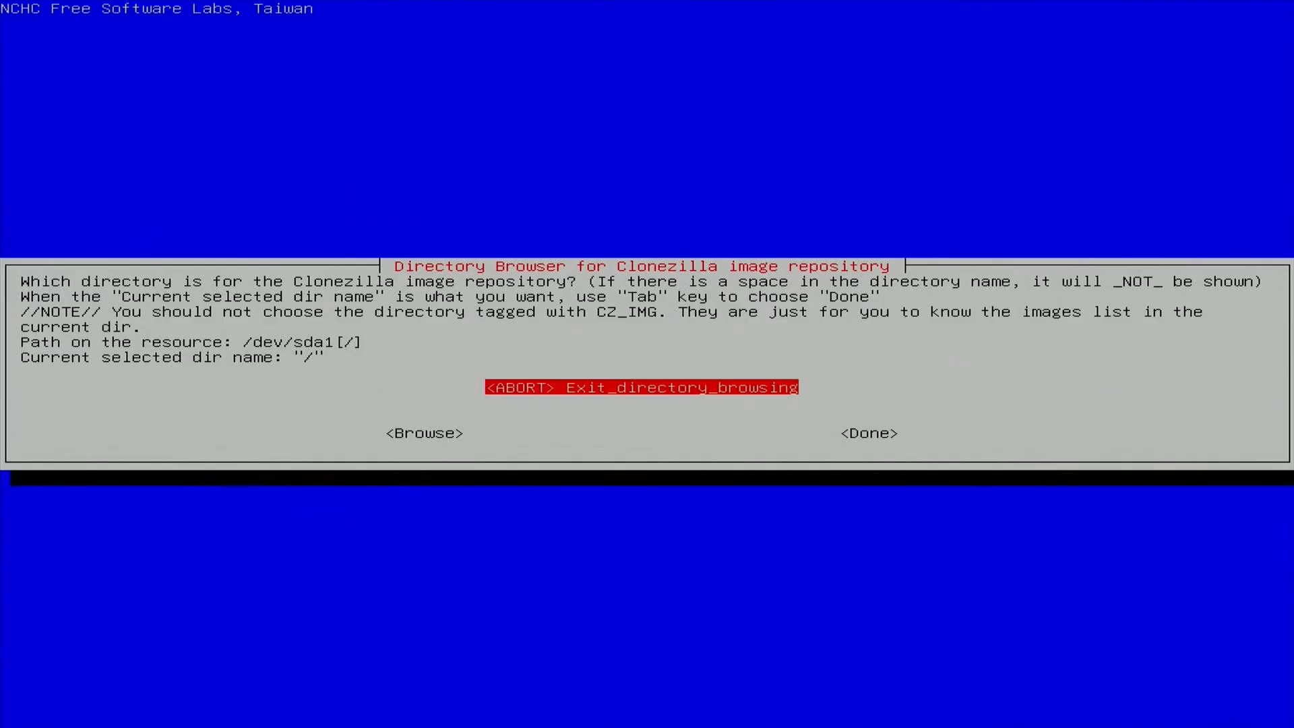
- Use the root directory "/" of sda1 for the image repository and continue past the disk space usage report
{"action": "key", "text": "Tab"}
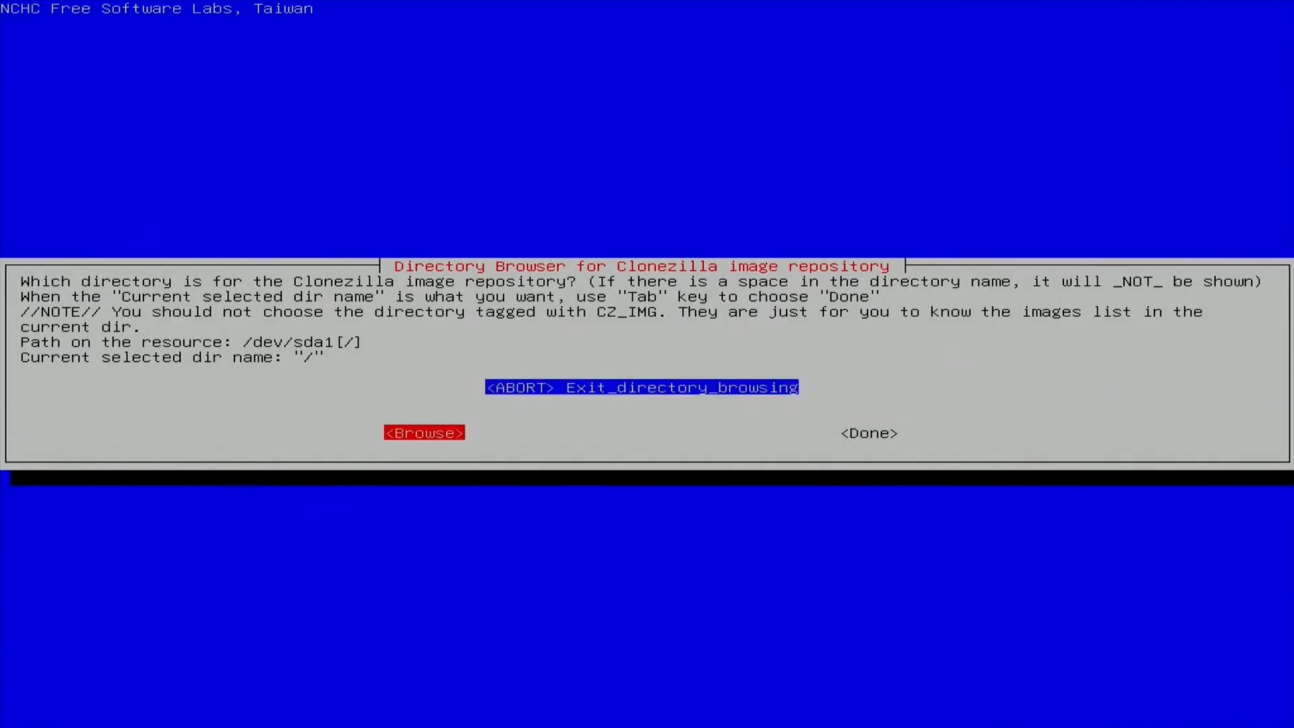
{"action": "key", "text": "Tab"}
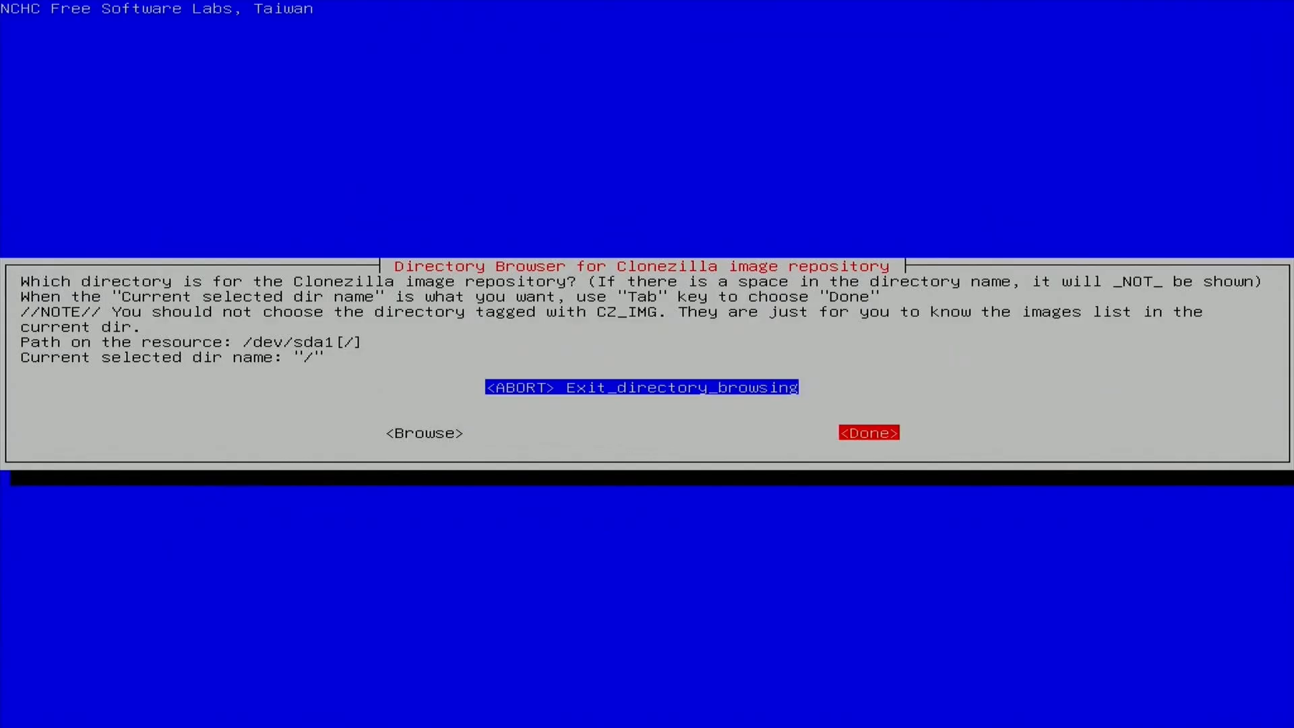
{"action": "key", "text": "Return"}
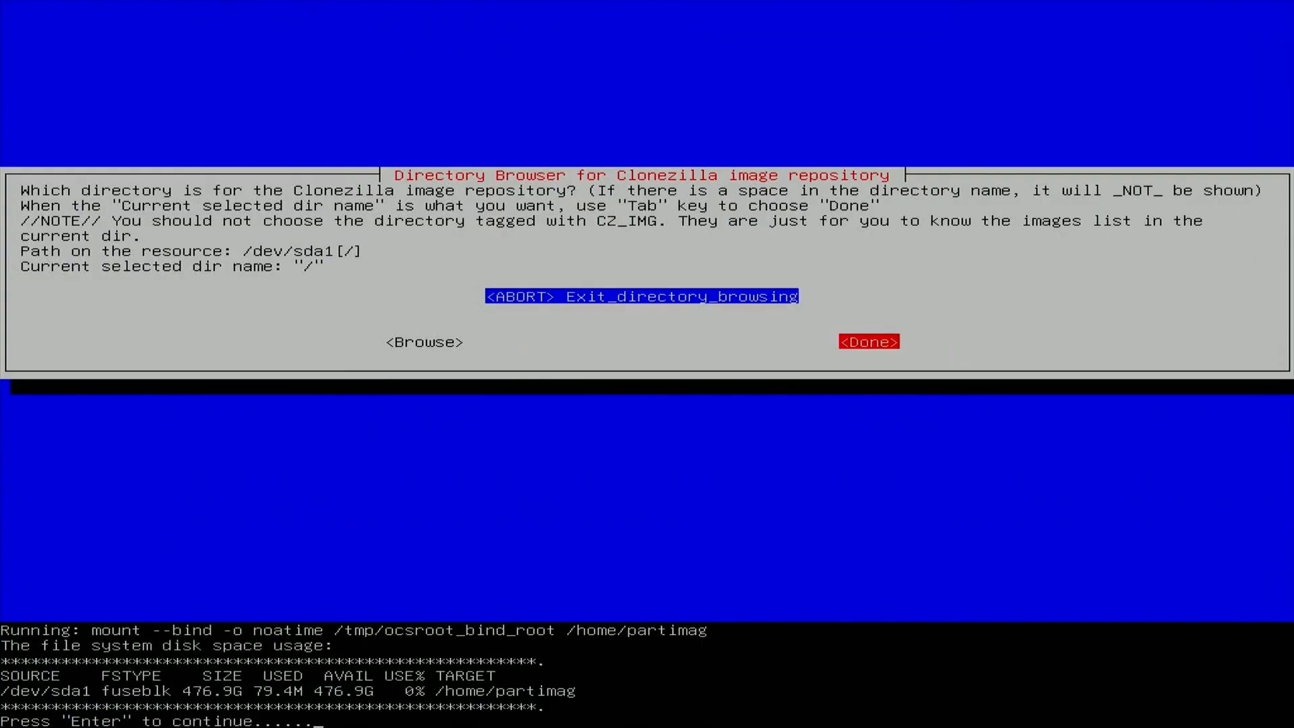
{"action": "key", "text": "Return"}
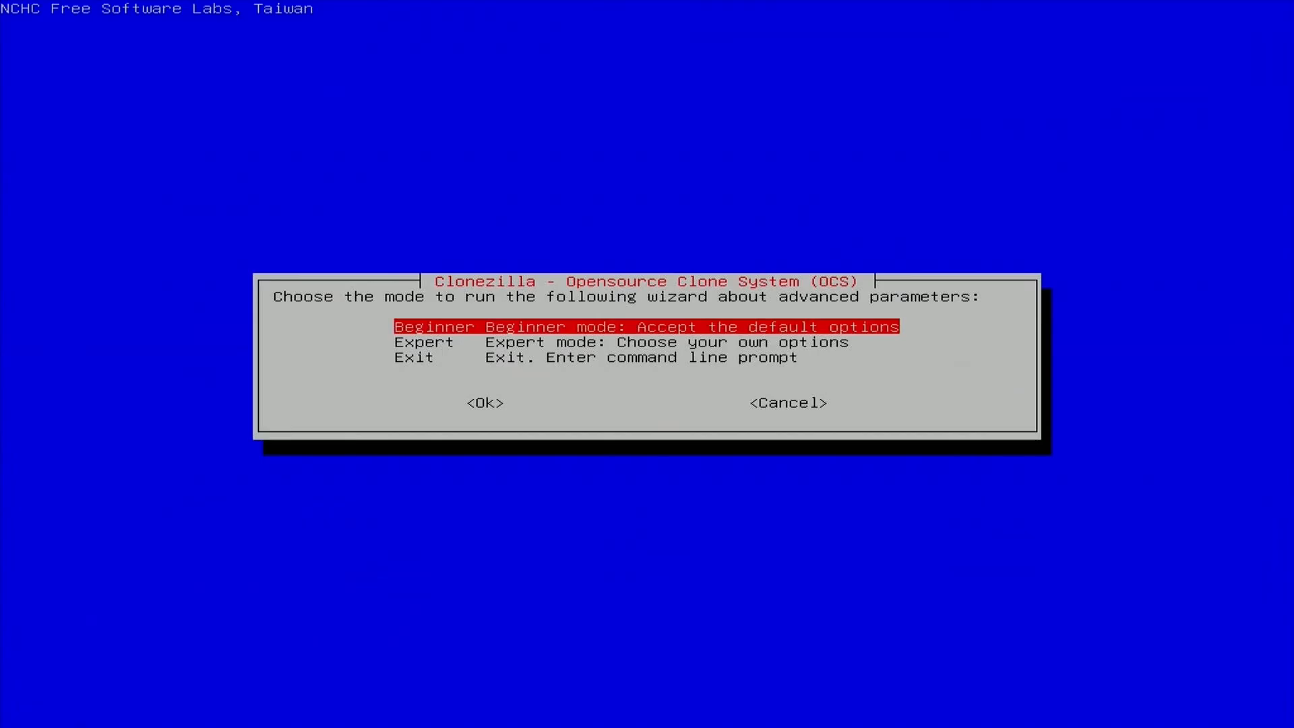
- Choose Beginner mode and the savedisk option to save the local disk as an image
{"action": "key", "text": "Return"}
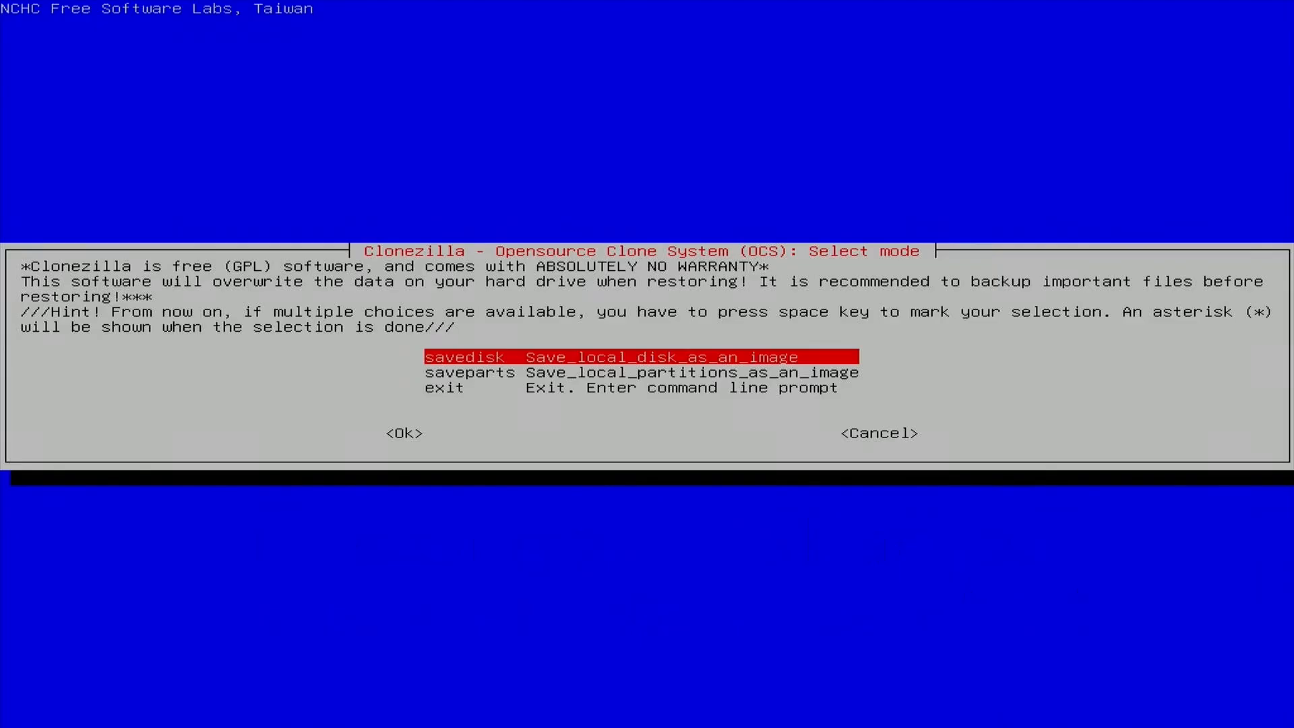
{"action": "key", "text": "Tab"}
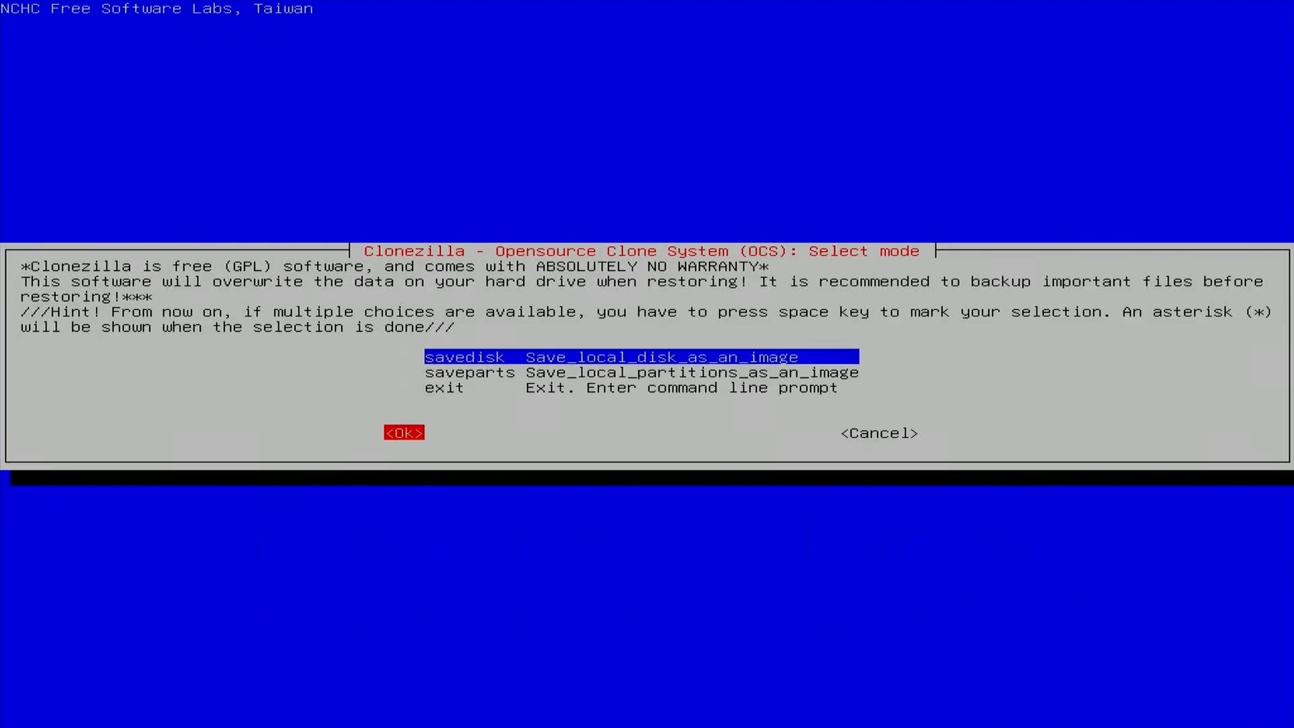
{"action": "key", "text": "Return"}
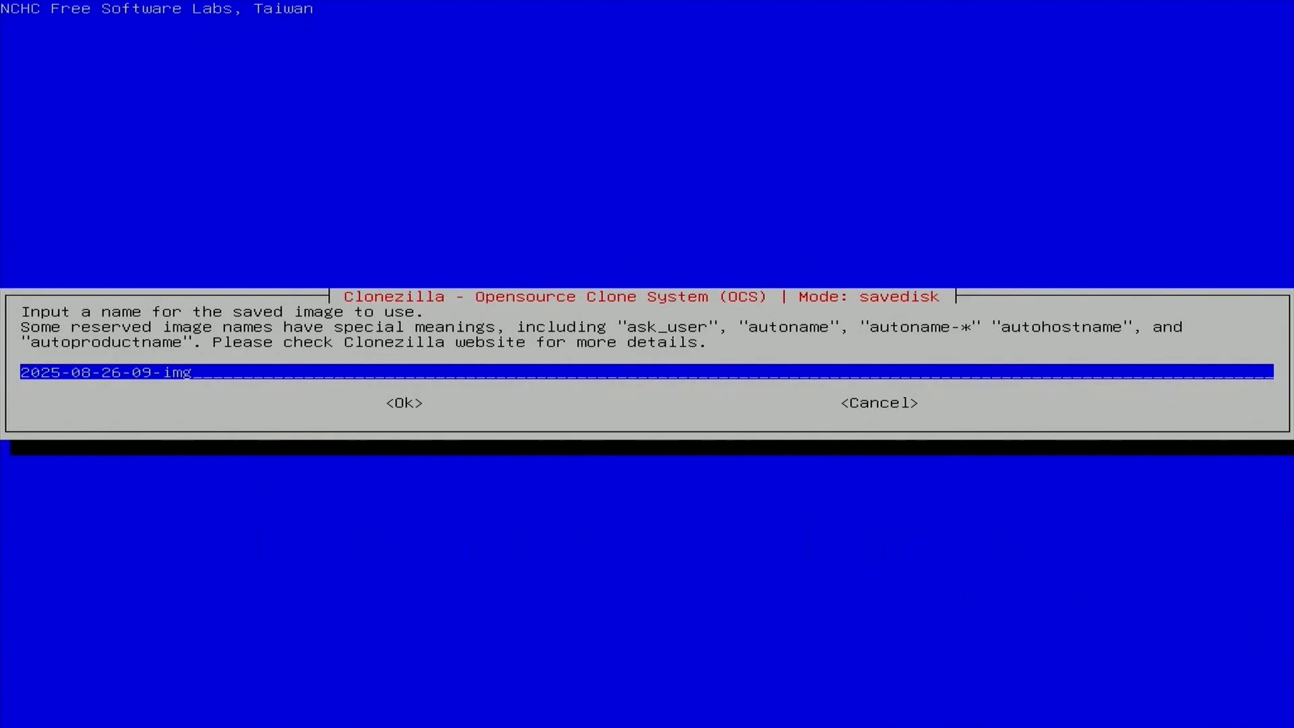
{"action": "type", "text": "Ga"}
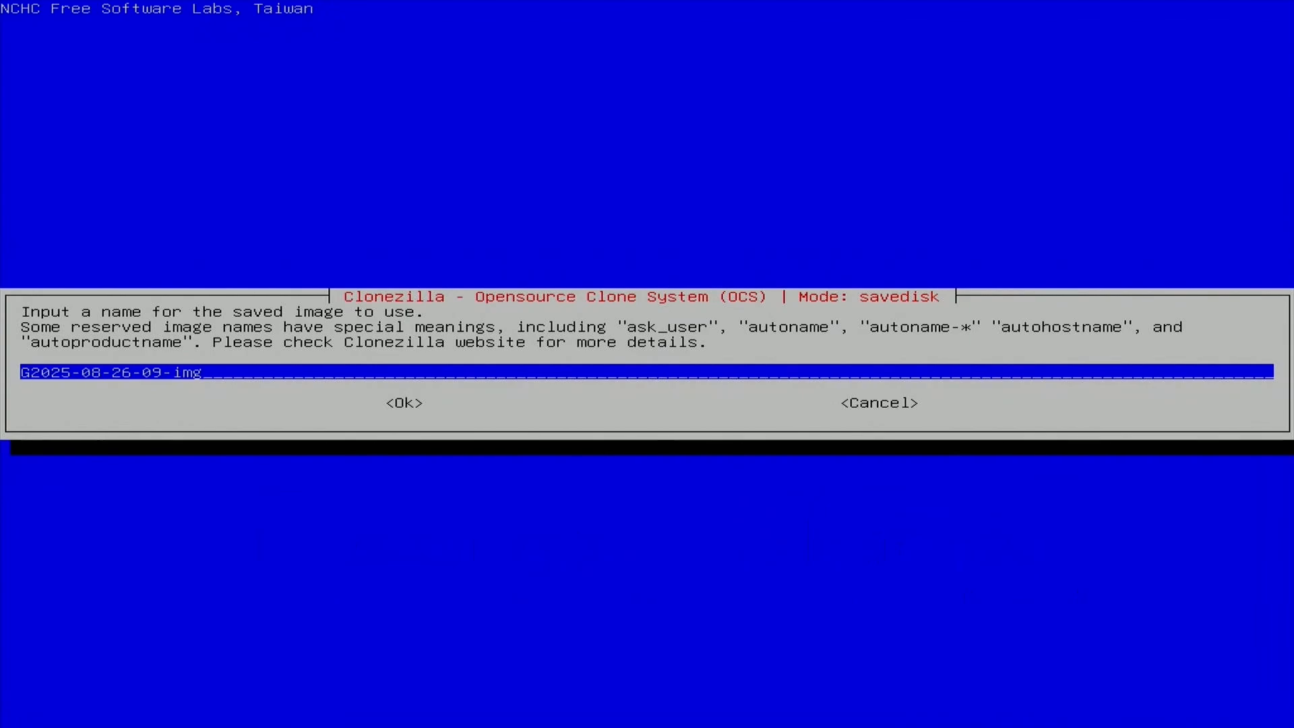
{"action": "type", "text": "mer"}
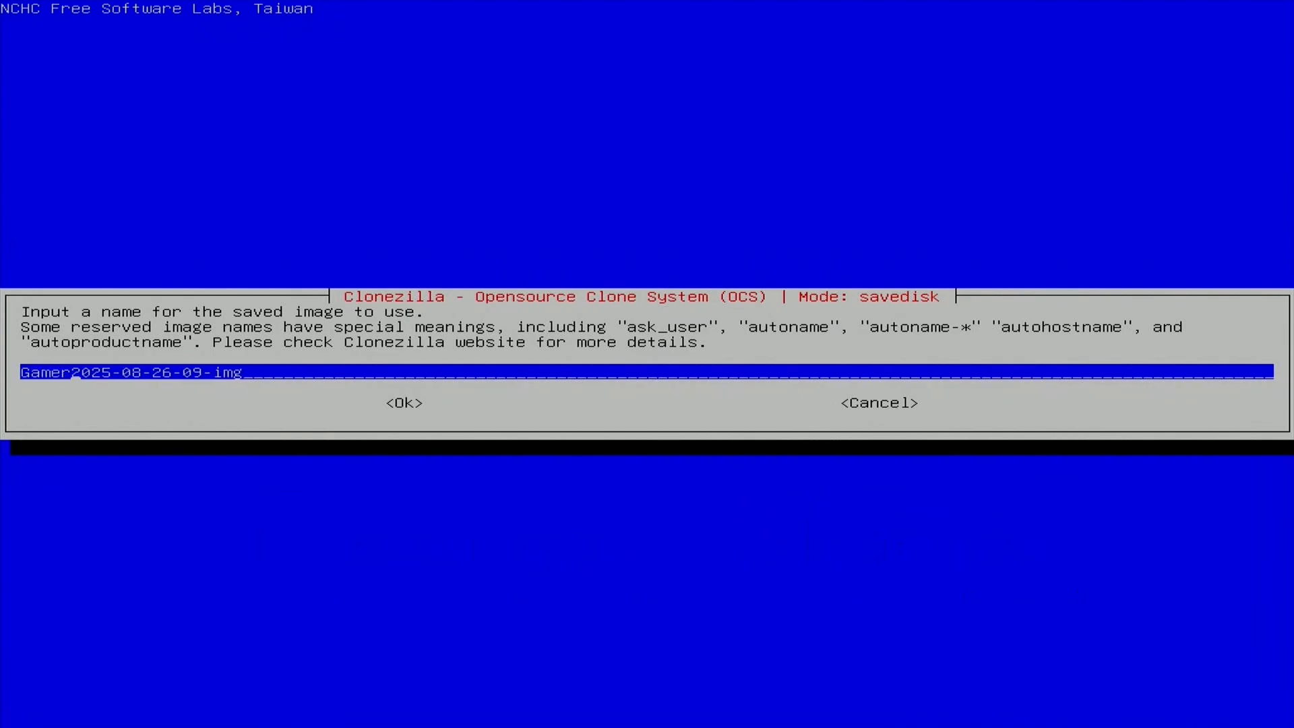
{"action": "type", "text": "-"}
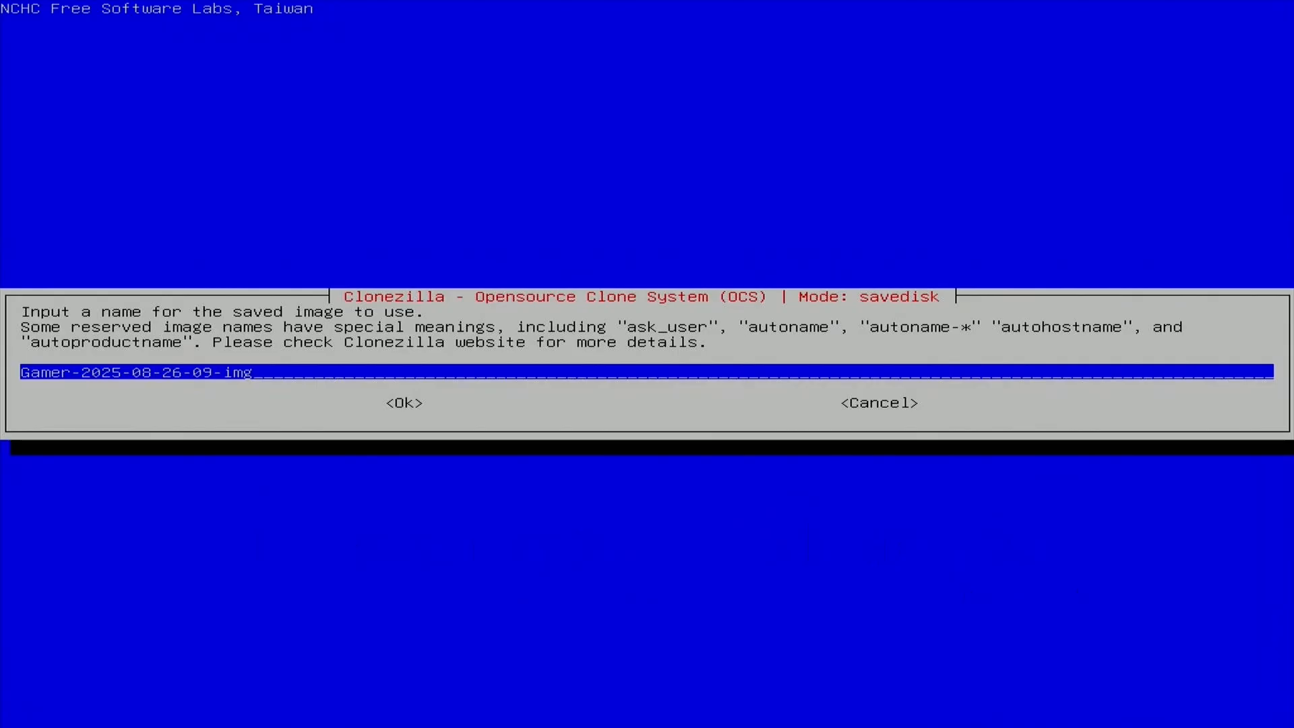
{"action": "key", "text": "Tab"}
{"action": "key", "text": "Return"}
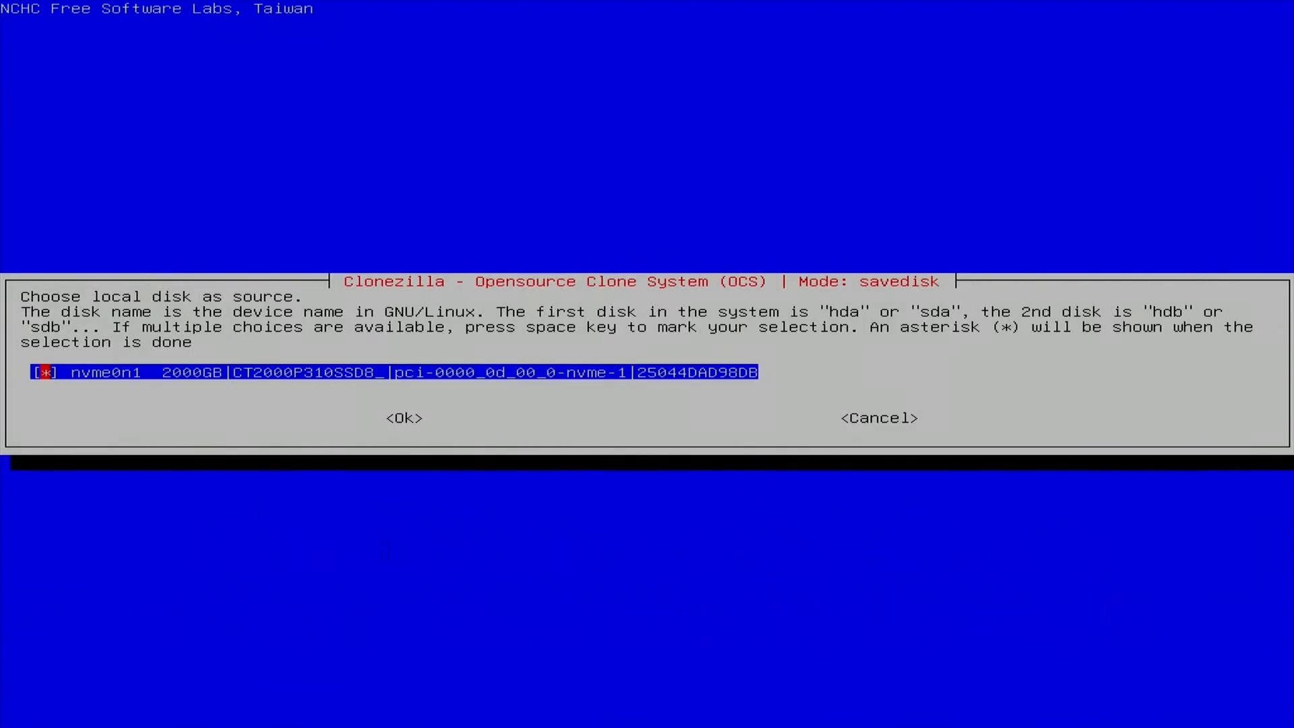
- Confirm the 2000GB disk nvme0n1 as the source and use -z9p zstdmt compression
{"action": "key", "text": "Tab"}
{"action": "key", "text": "Return"}
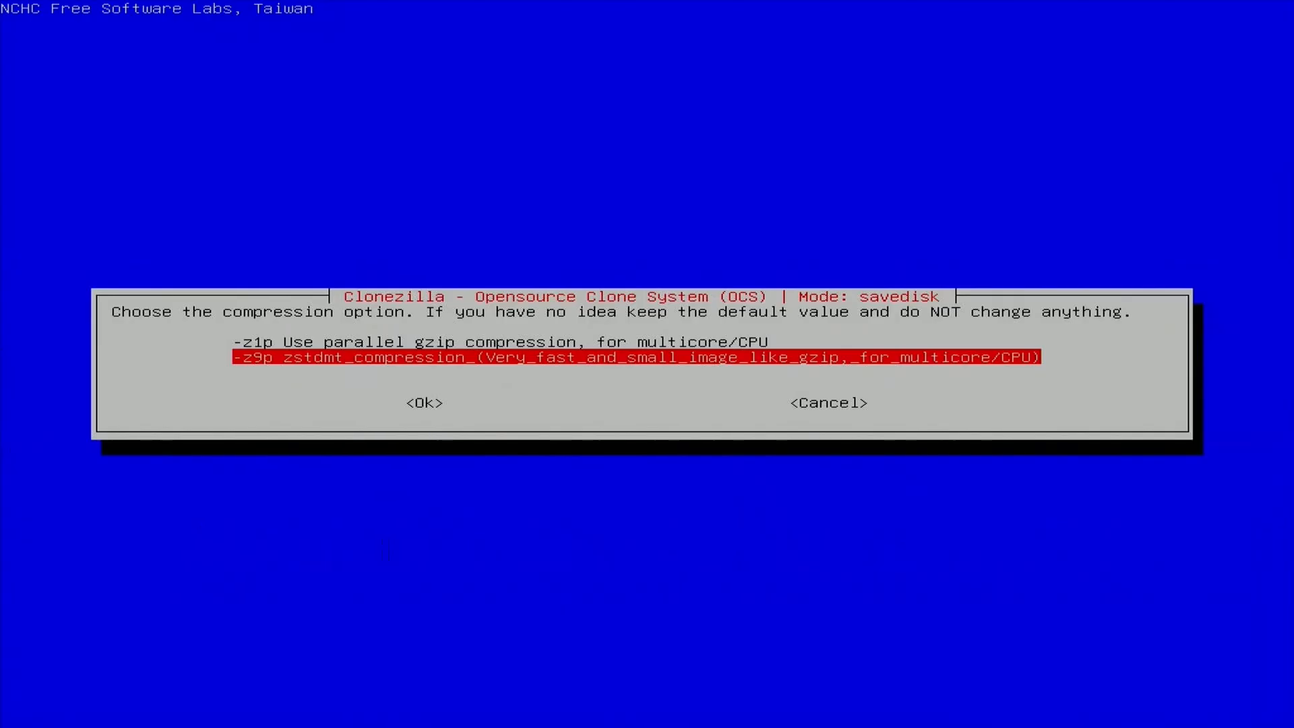
{"action": "key", "text": "Tab"}
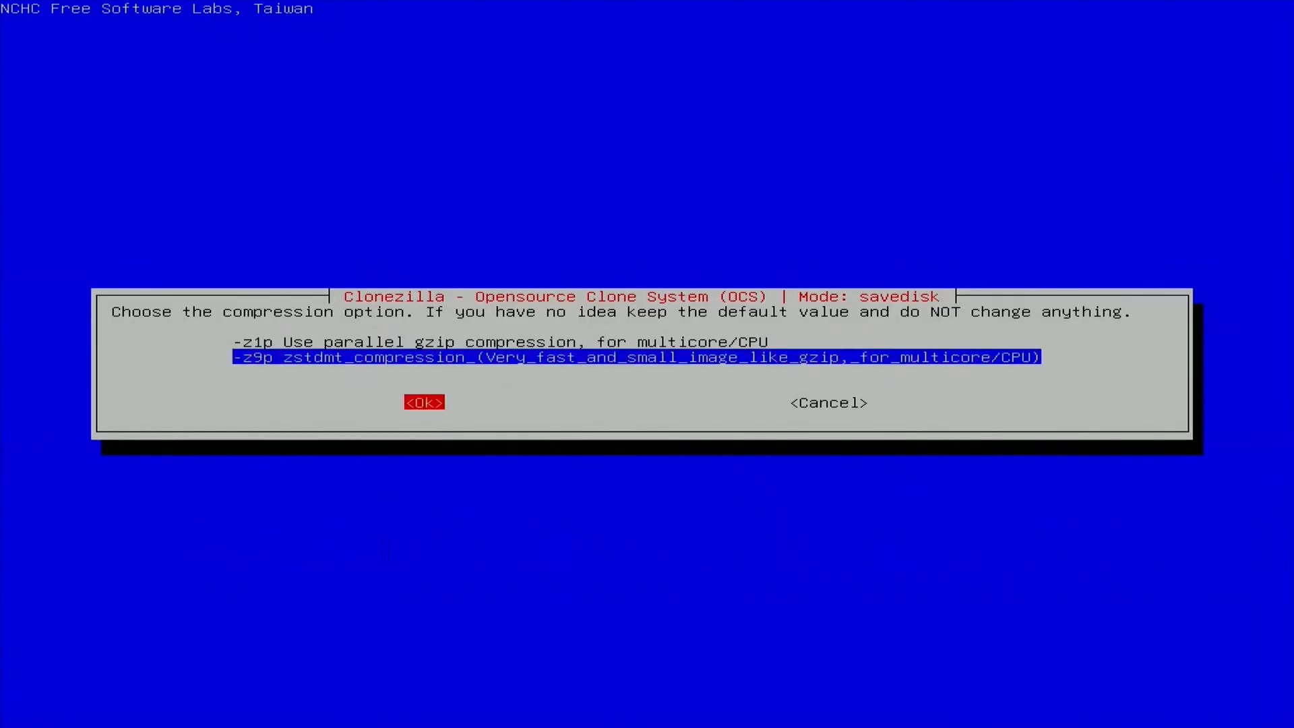
{"action": "key", "text": "Return"}
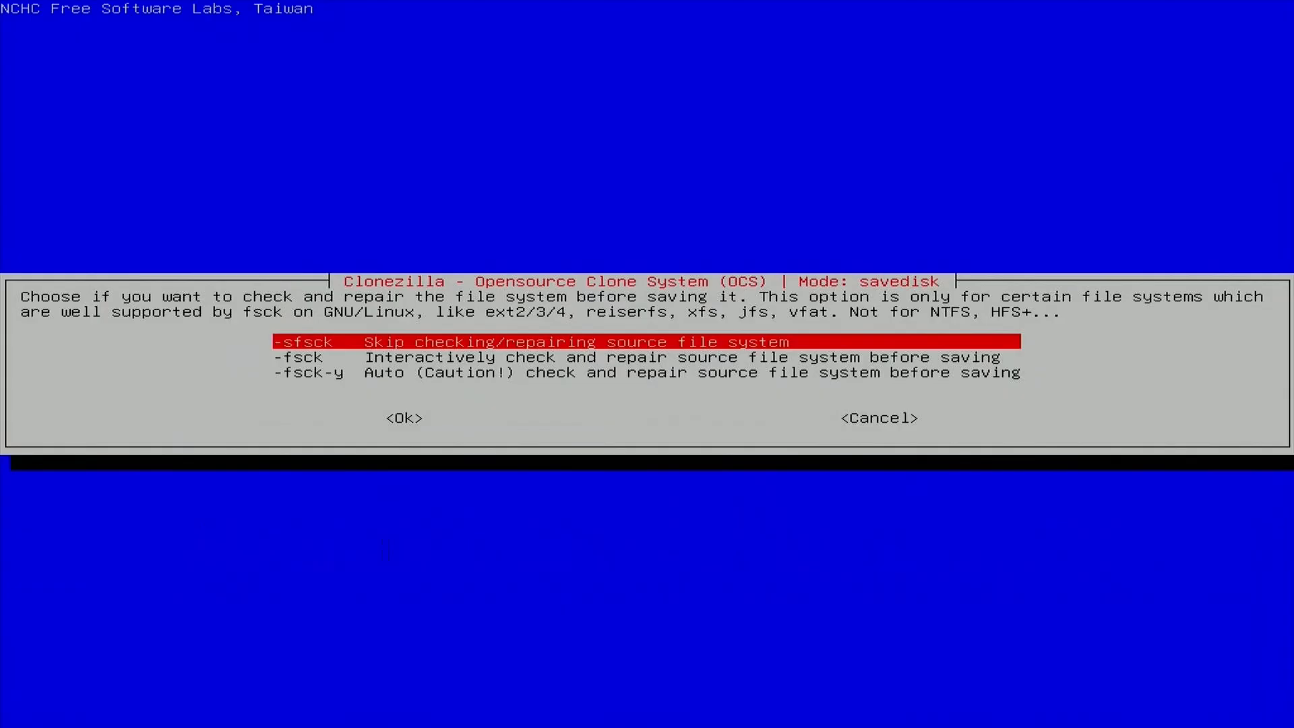
- Skip checking the source file system with -sfsck and skip checking the saved image with -scs
{"action": "key", "text": "Tab"}
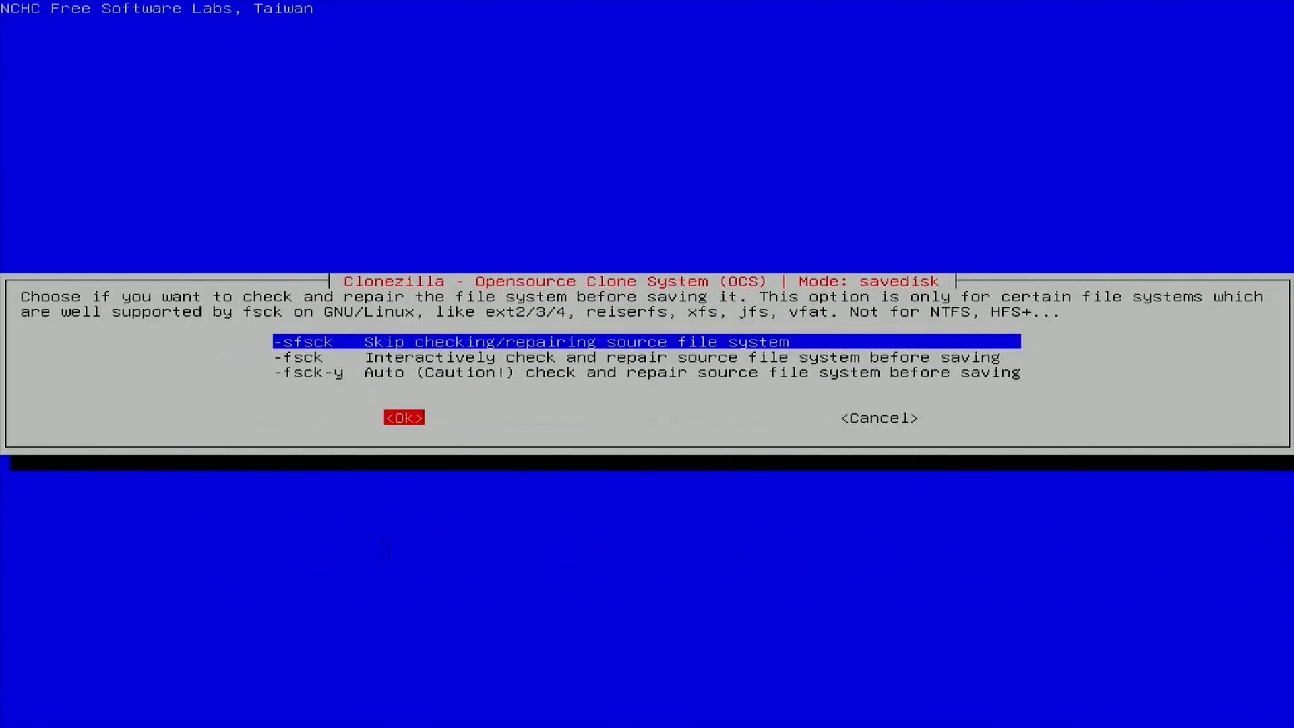
{"action": "key", "text": "Return"}
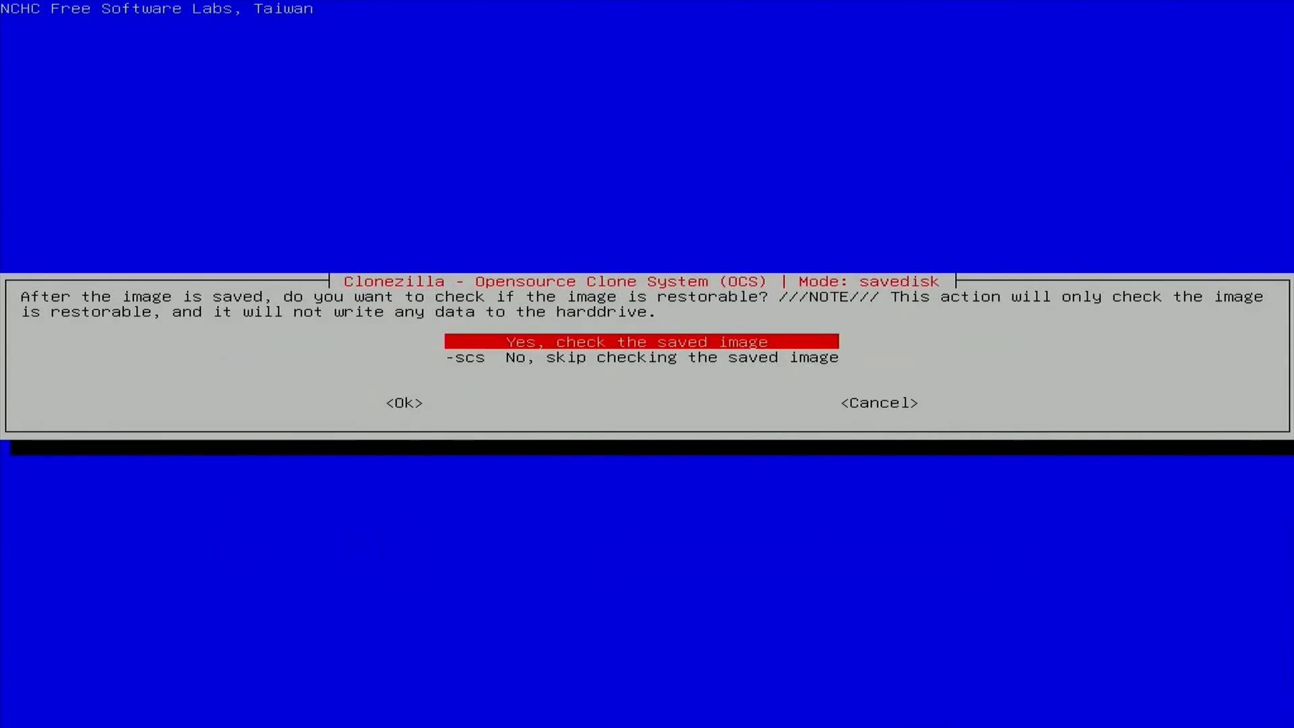
{"action": "key", "text": "Down"}
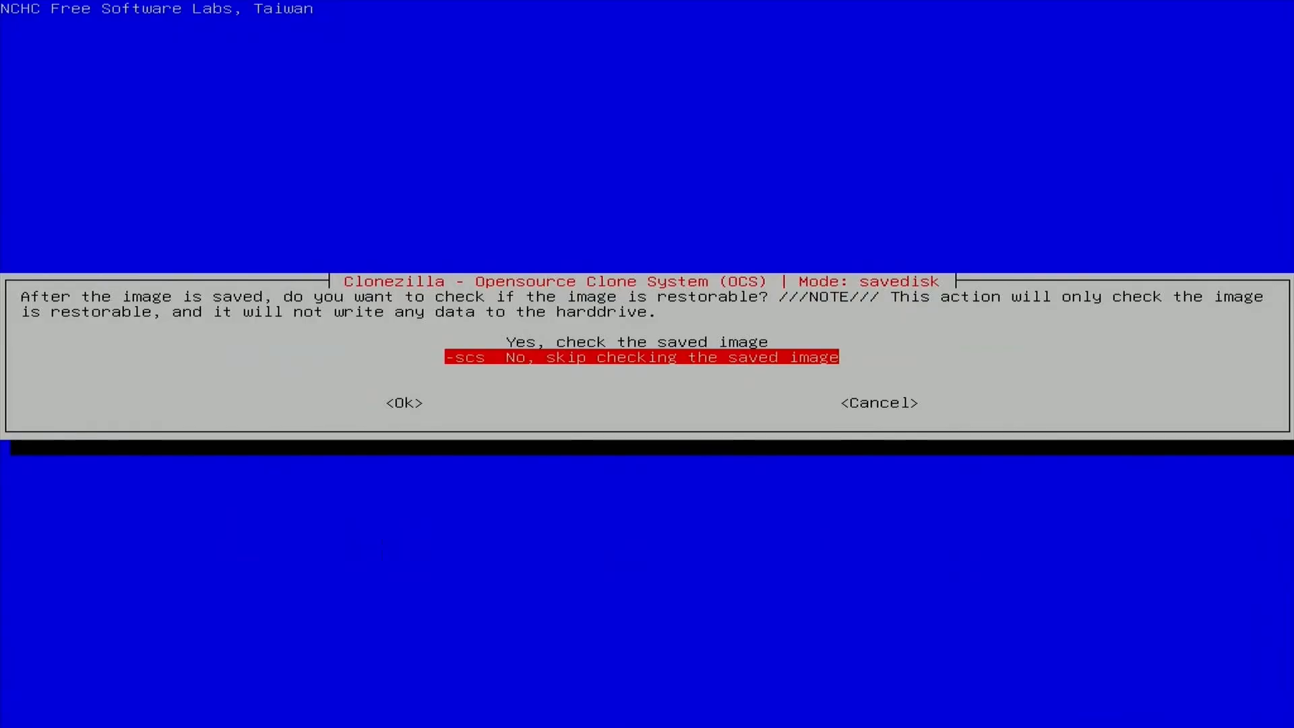
{"action": "key", "text": "Tab"}
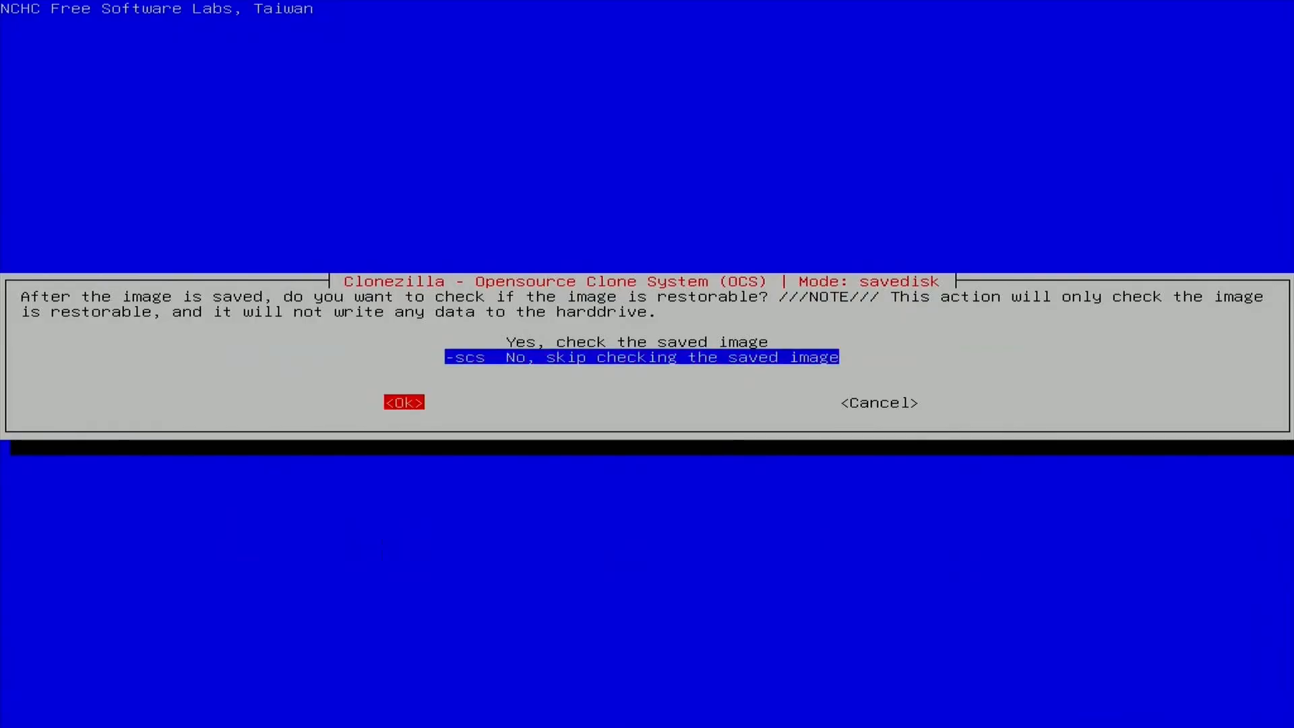
{"action": "key", "text": "Return"}
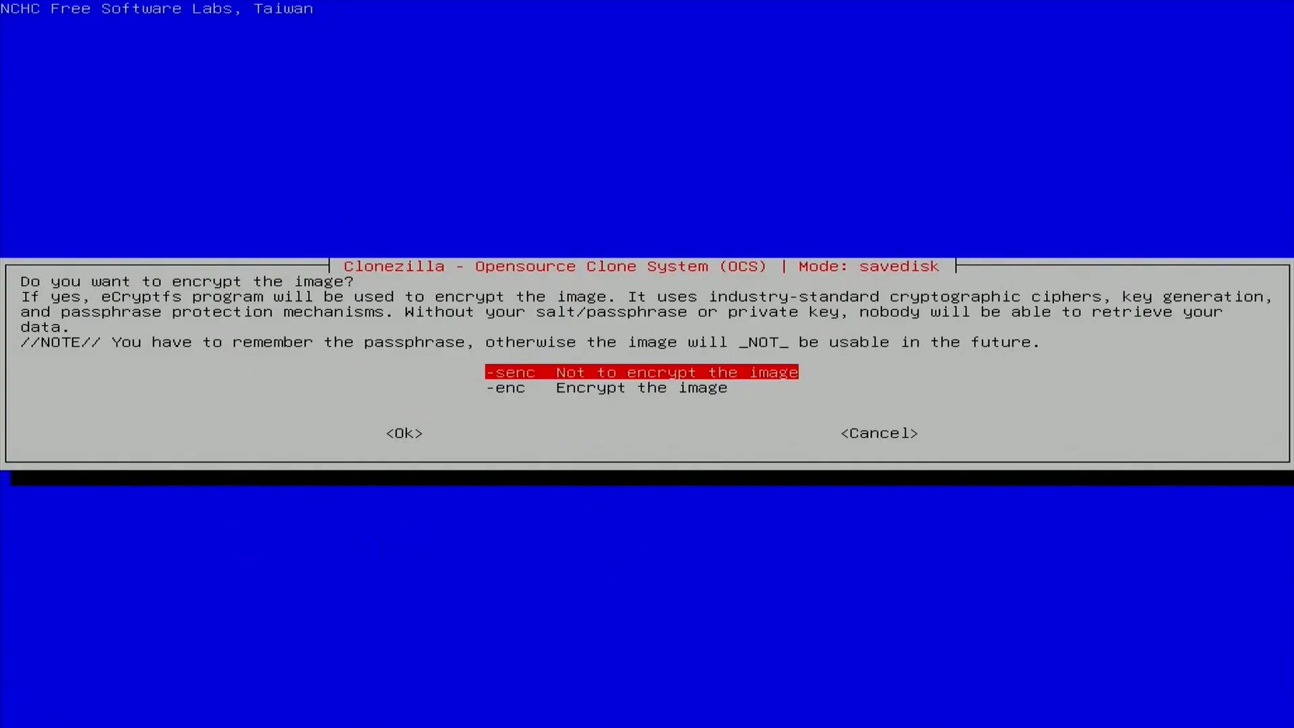
- Leave the image unencrypted with -senc and choose not to copy log files to the Clonezilla live USB drive
{"action": "key", "text": "Down"}
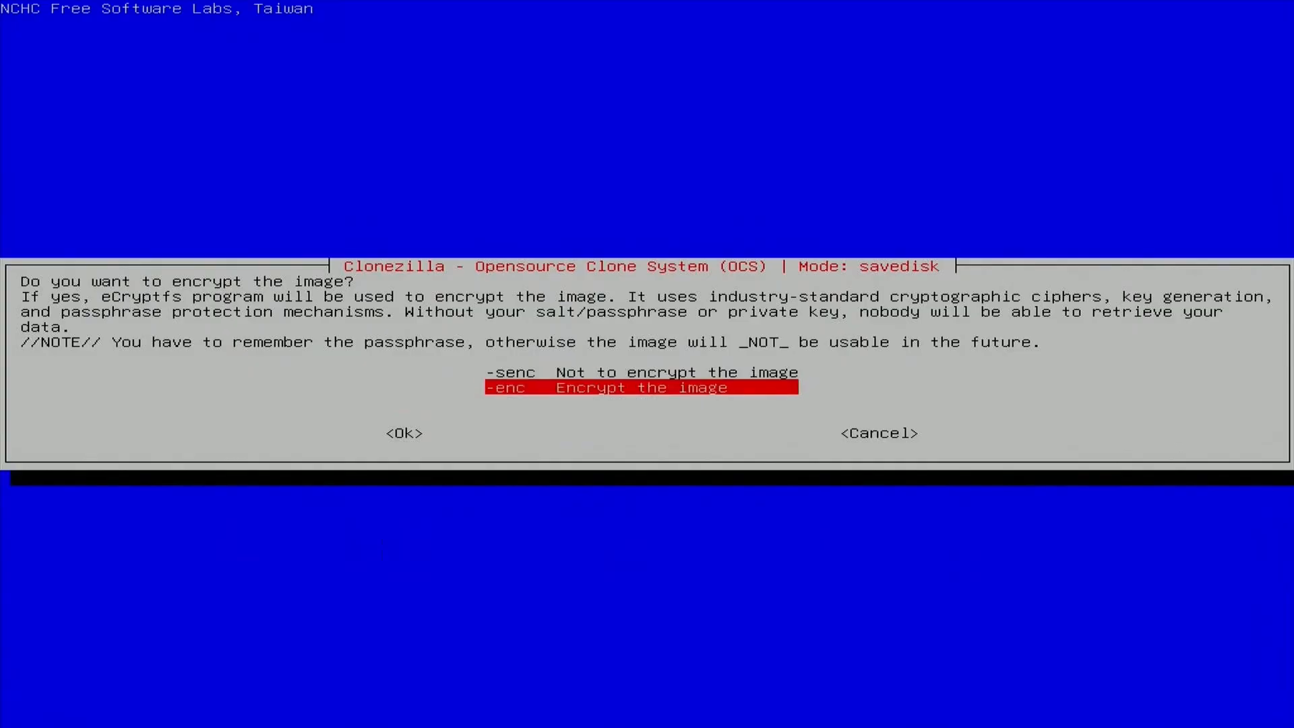
{"action": "key", "text": "Up"}
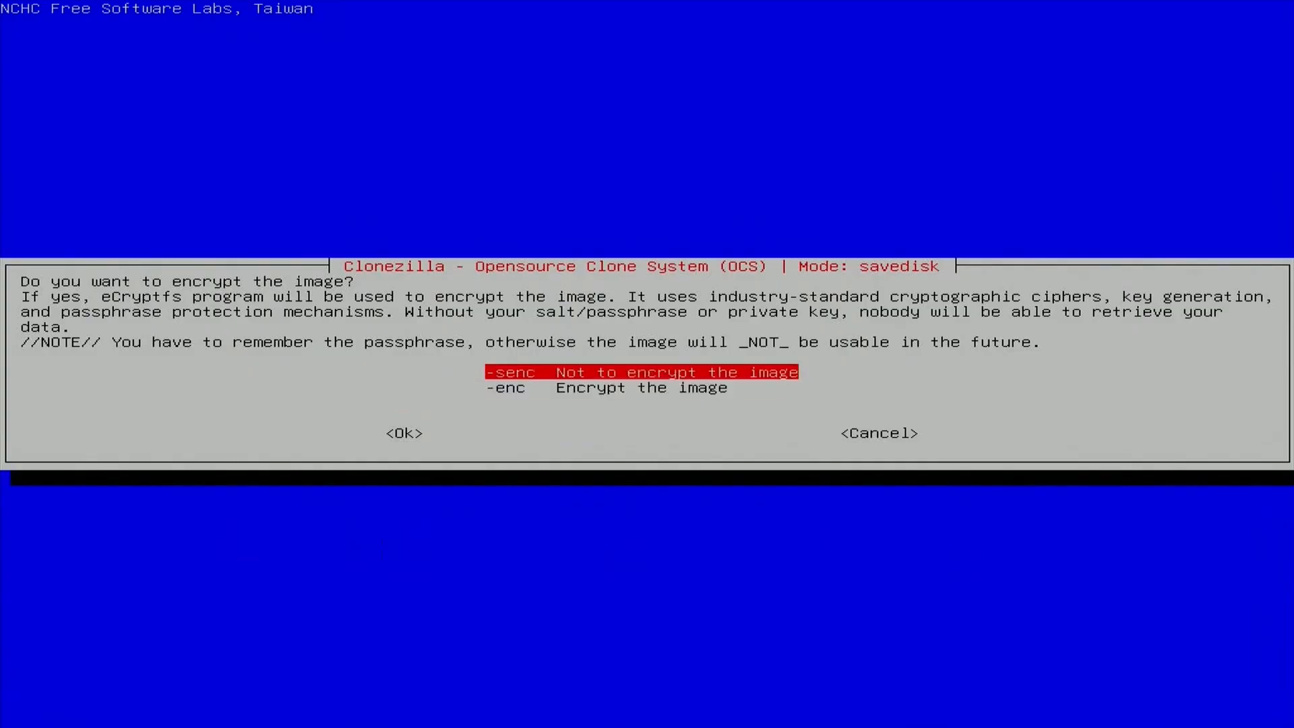
{"action": "key", "text": "Tab"}
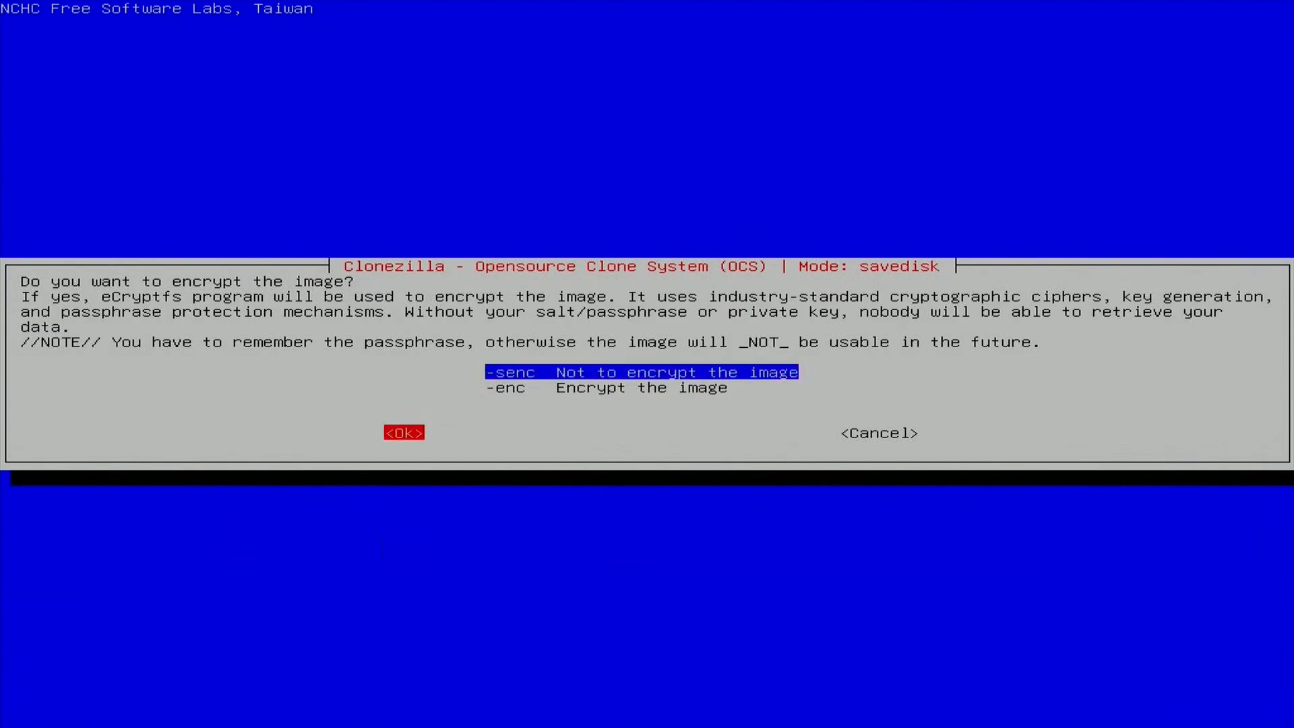
{"action": "key", "text": "Return"}
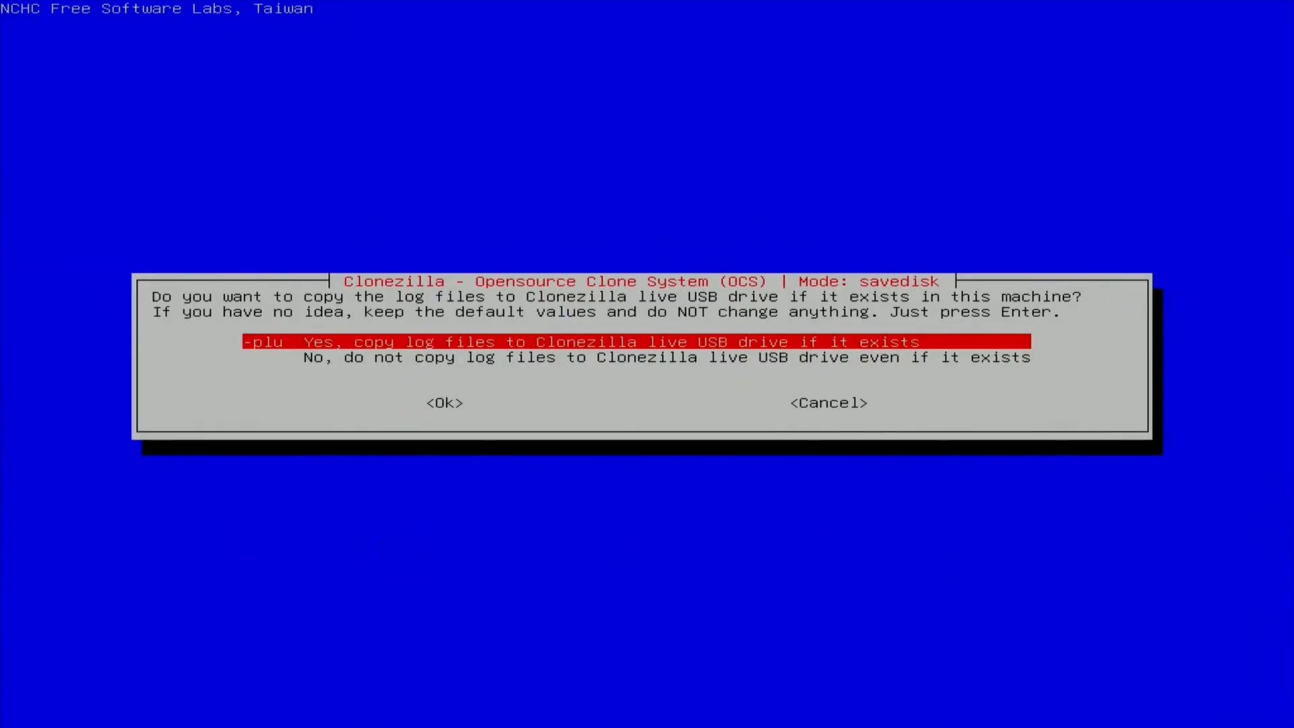
{"action": "key", "text": "Down"}
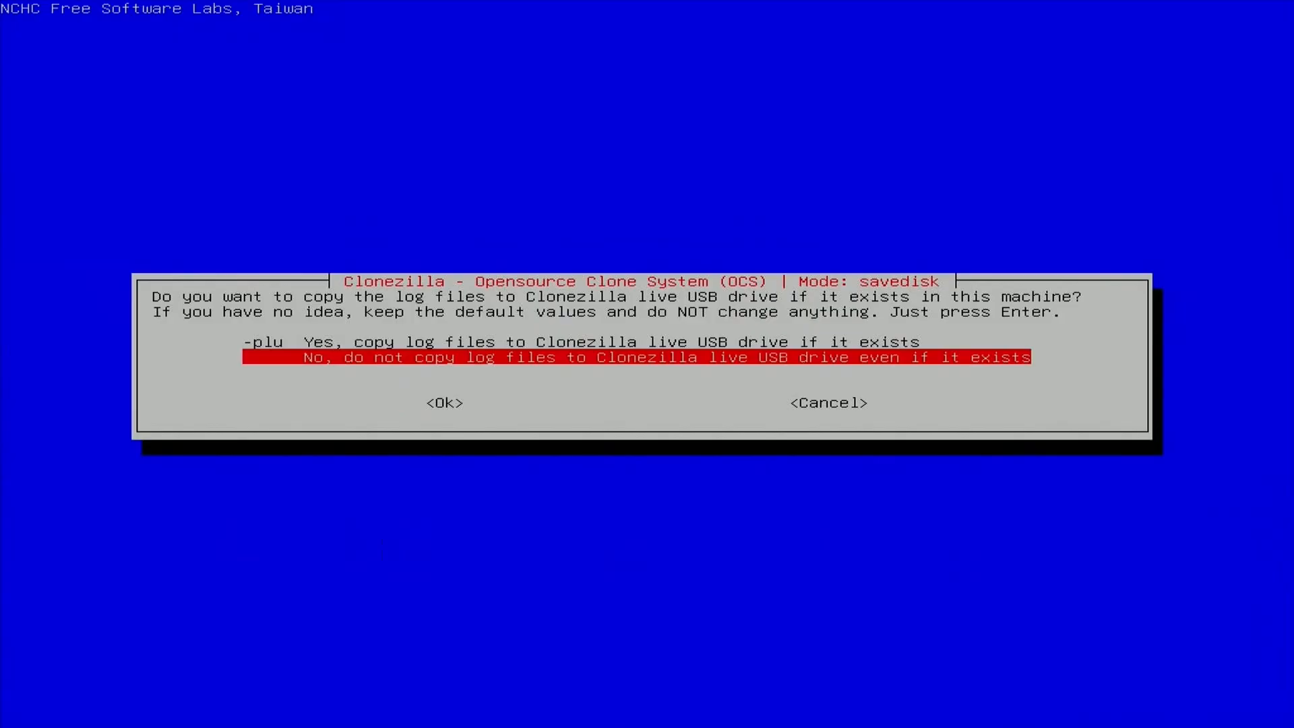
{"action": "key", "text": "Tab"}
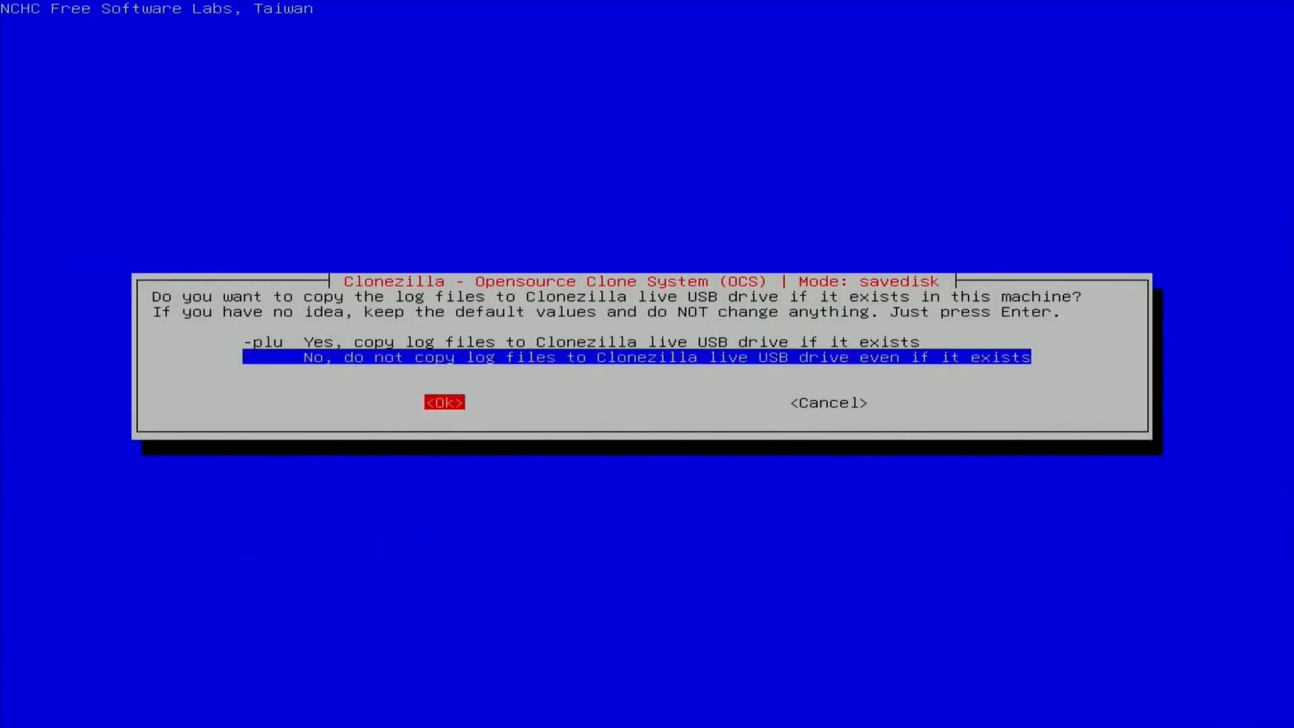
{"action": "key", "text": "Return"}
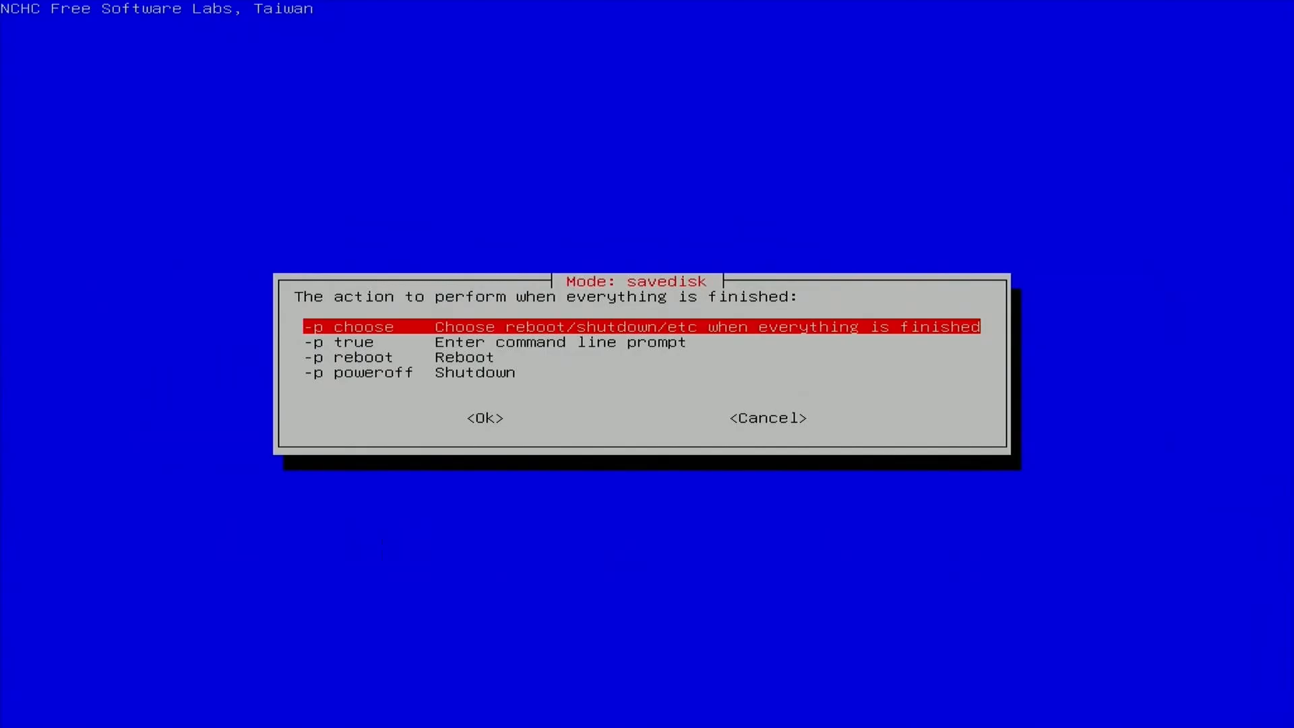
{"action": "key", "text": "Tab"}
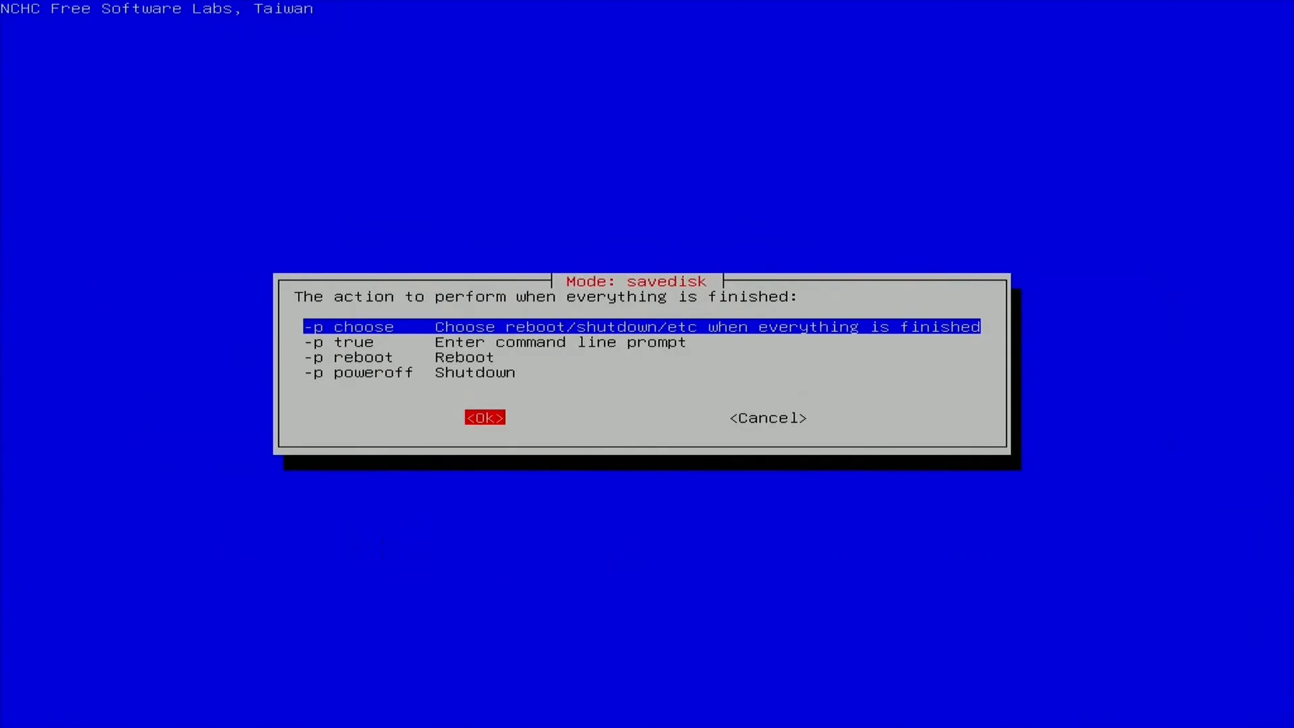
{"action": "key", "text": "Return"}
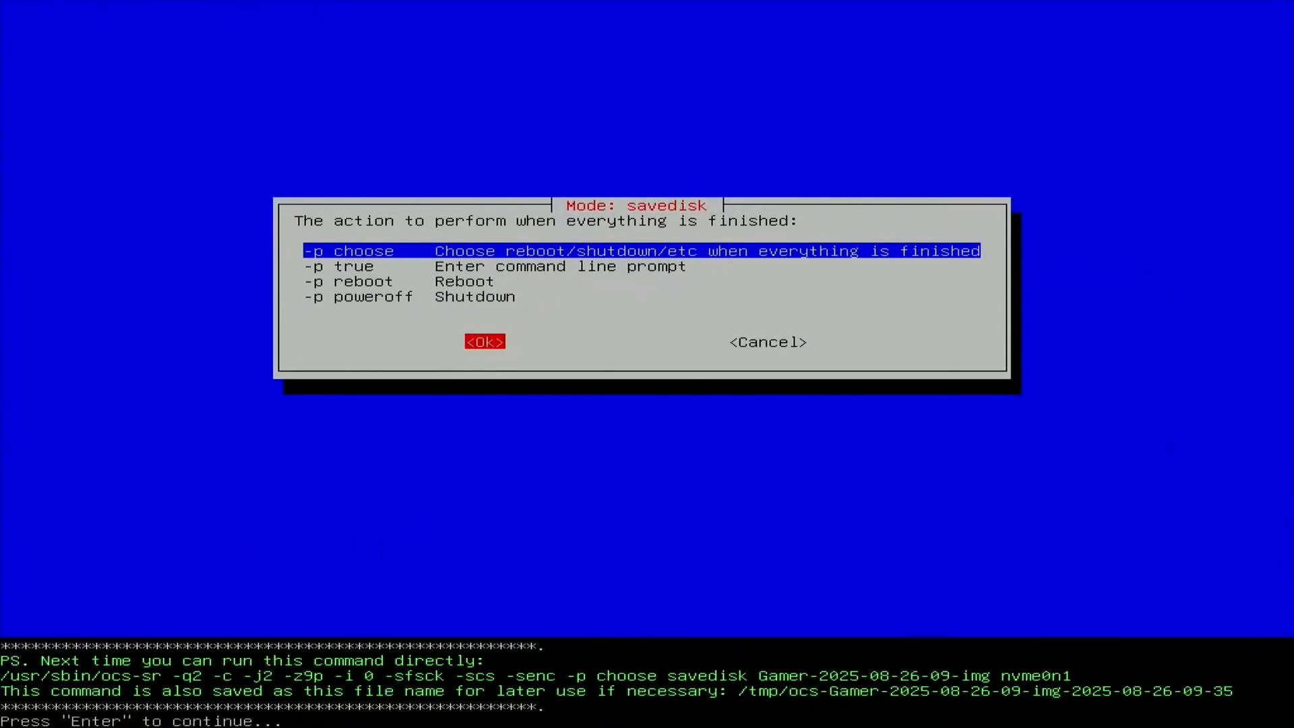
{"action": "key", "text": "Return"}
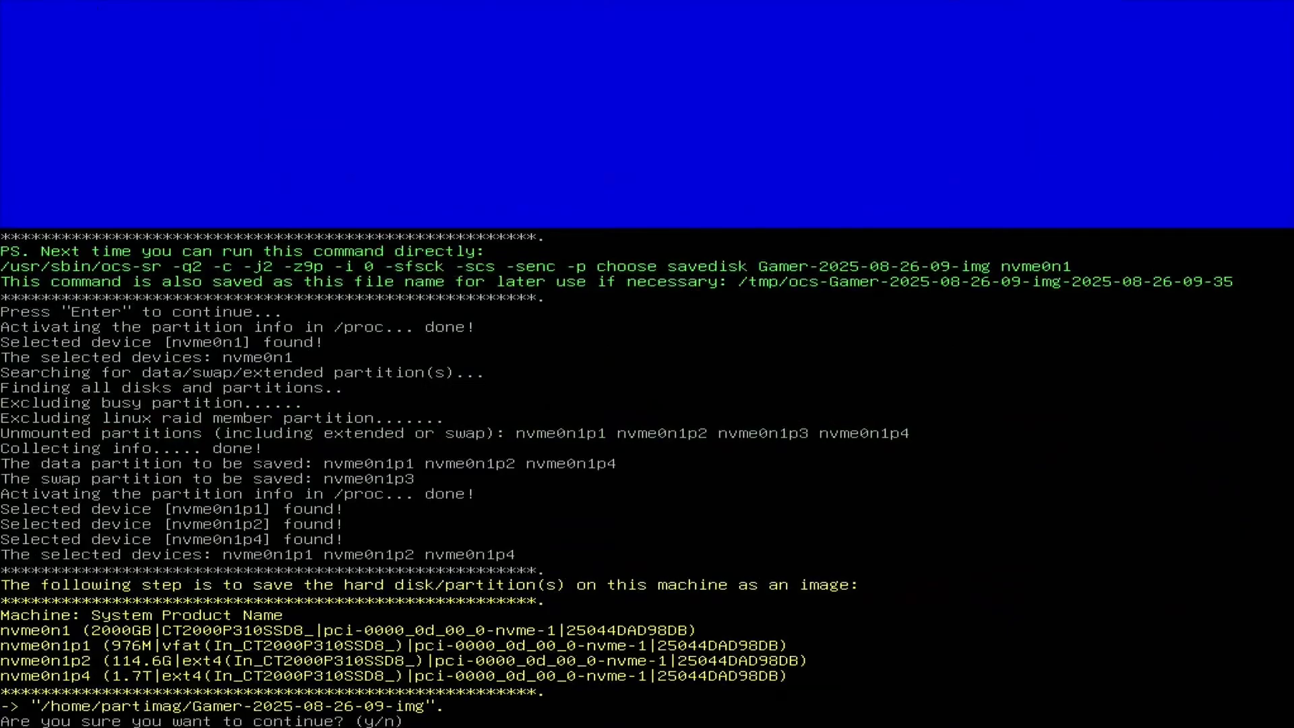
{"action": "type", "text": "y"}
{"action": "key", "text": "Return"}
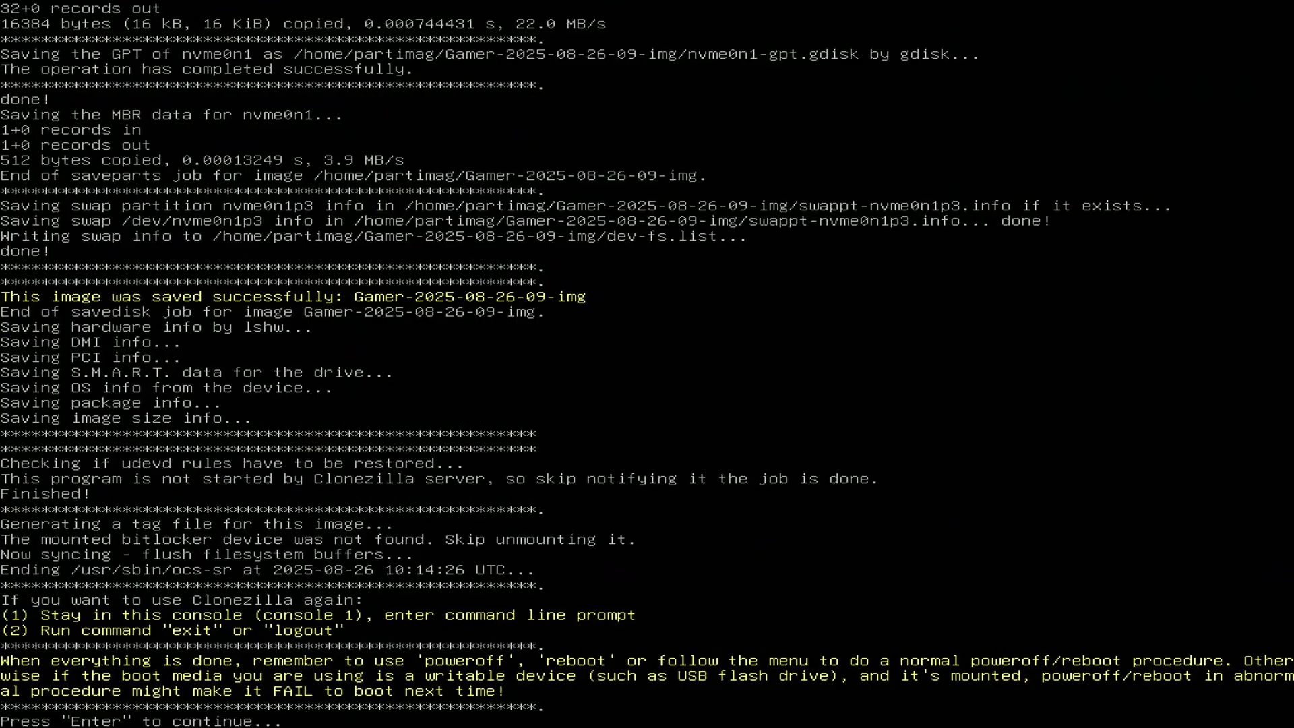
- Continue from the completed save job and select Poweroff as the mode
{"action": "key", "text": "Return"}
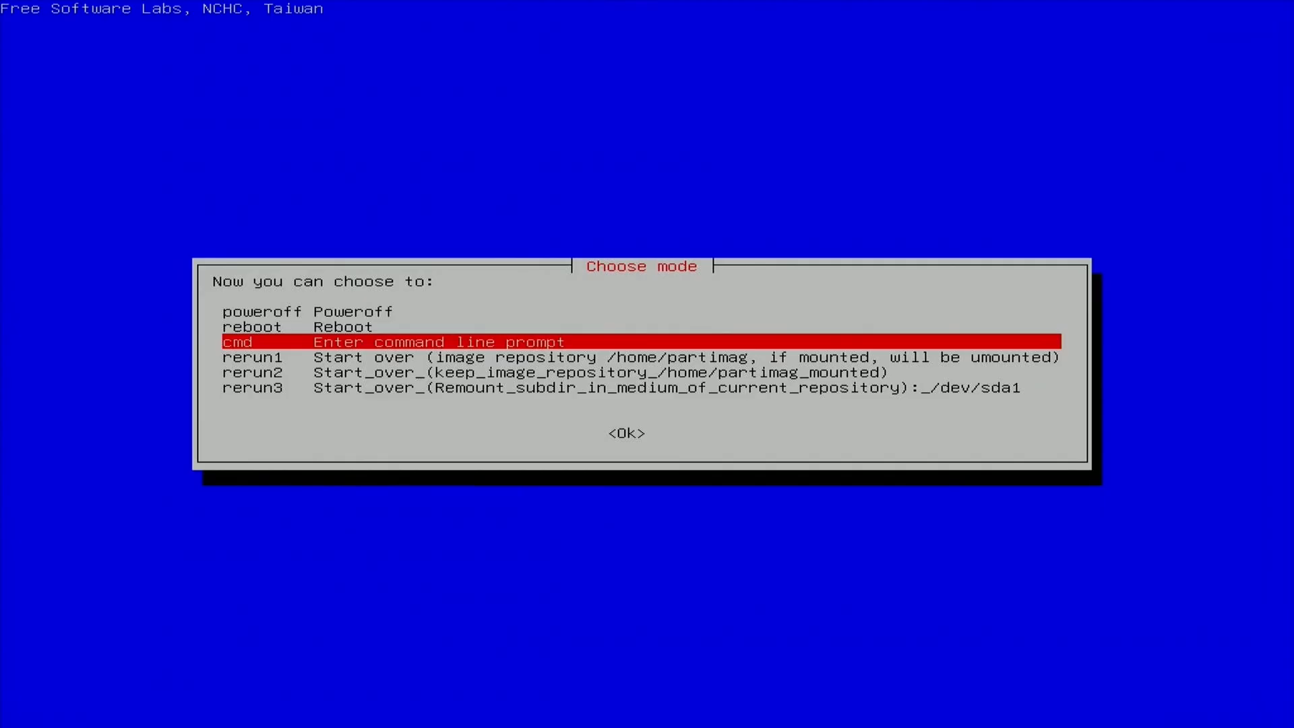
{"action": "key", "text": "Up"}
{"action": "key", "text": "Up"}
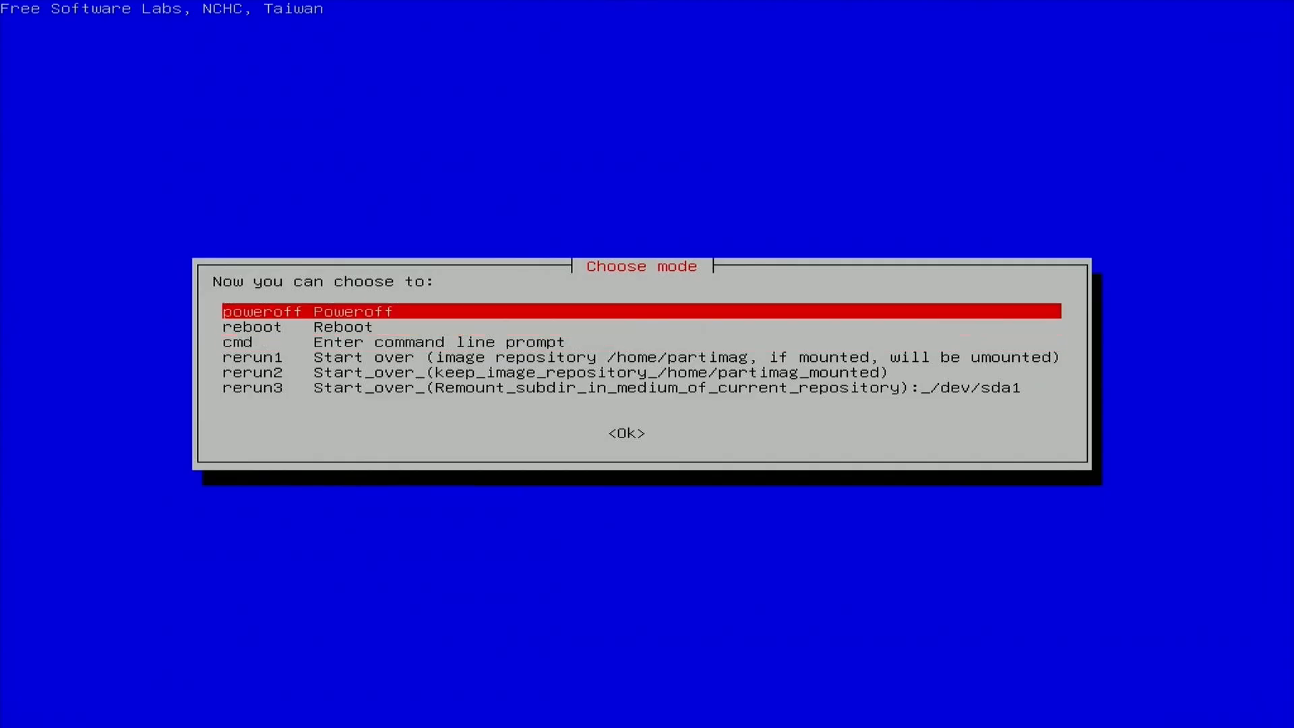